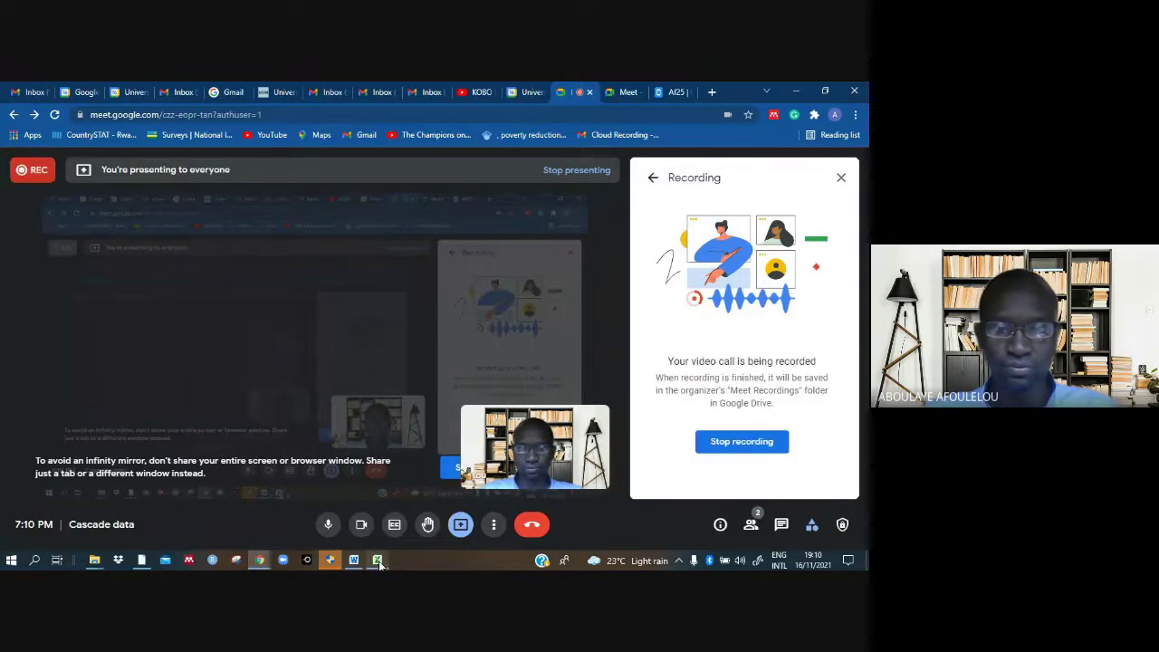
# Show the English sheet of the Cascade data workbook in Excel.
pyautogui.moveTo(378, 561)
pyautogui.click(371, 534)
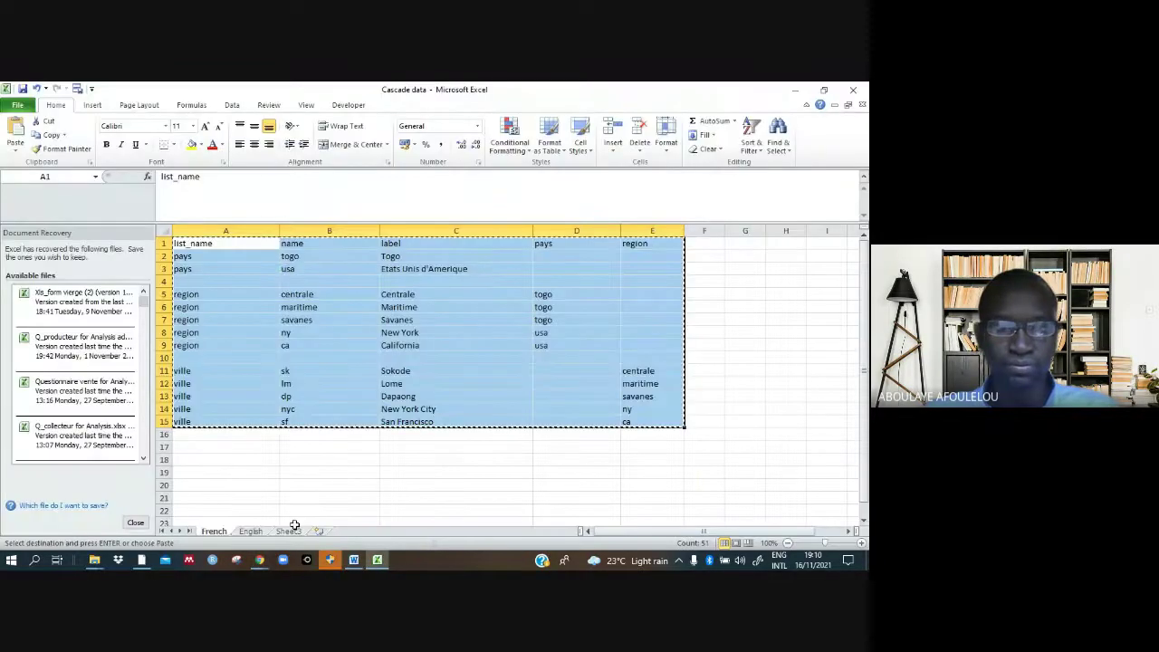
pyautogui.click(250, 530)
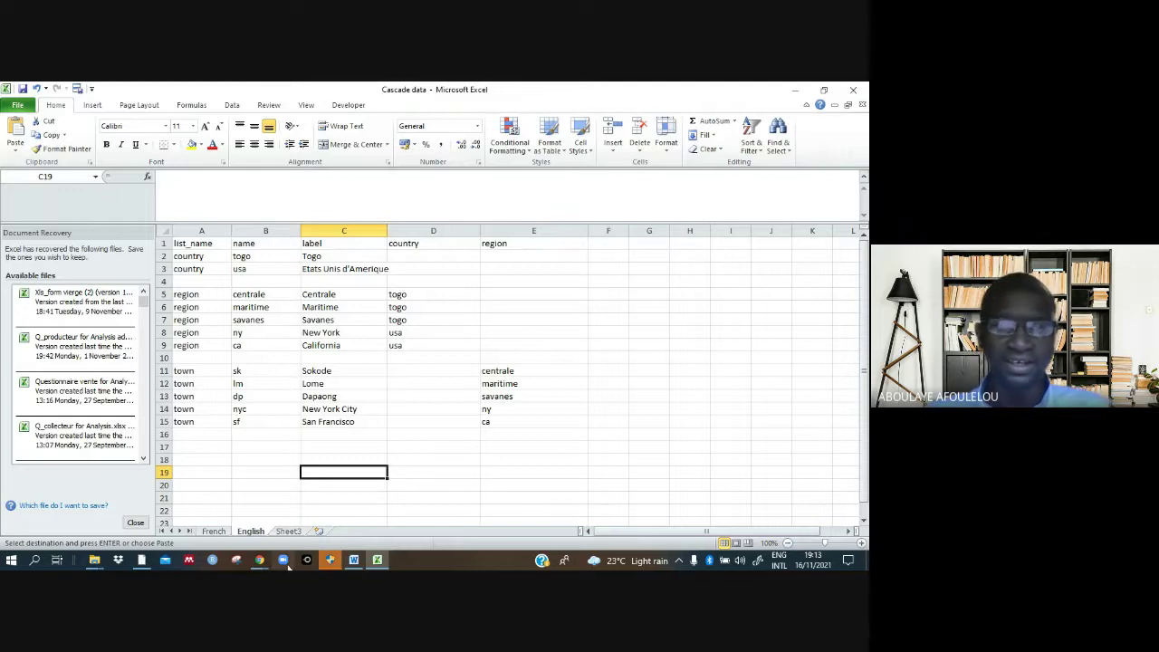
# Leave the Af25 form preview in the KoboToolbox tab and go back to the projects list.
pyautogui.moveTo(259, 559)
pyautogui.click(188, 504)
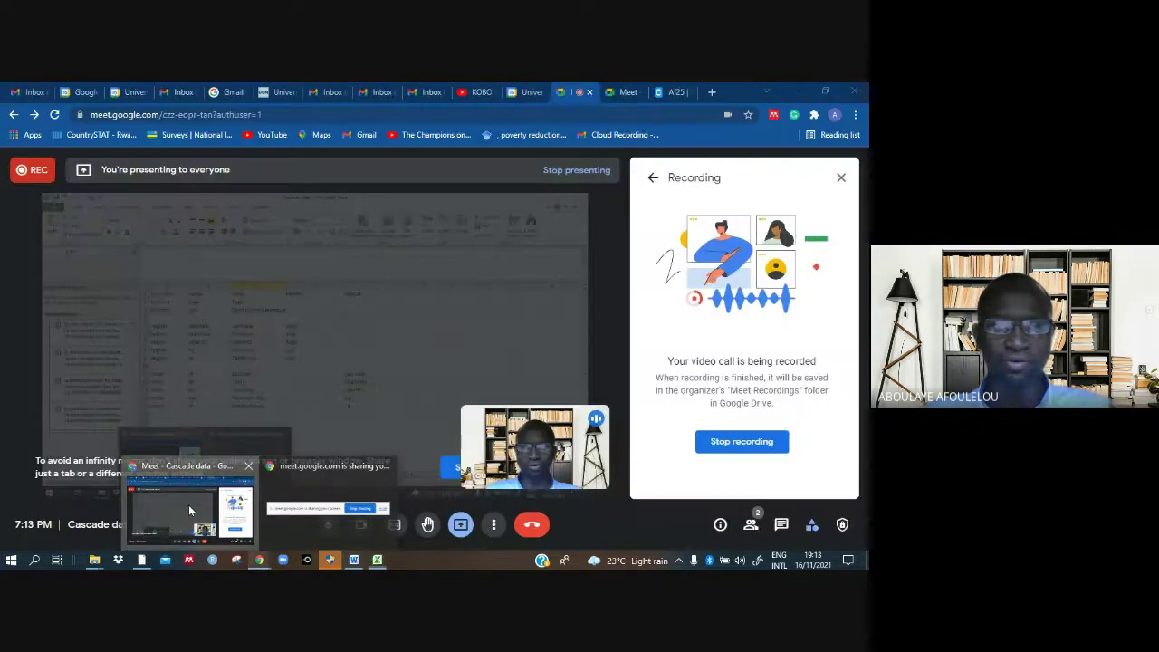
pyautogui.click(665, 92)
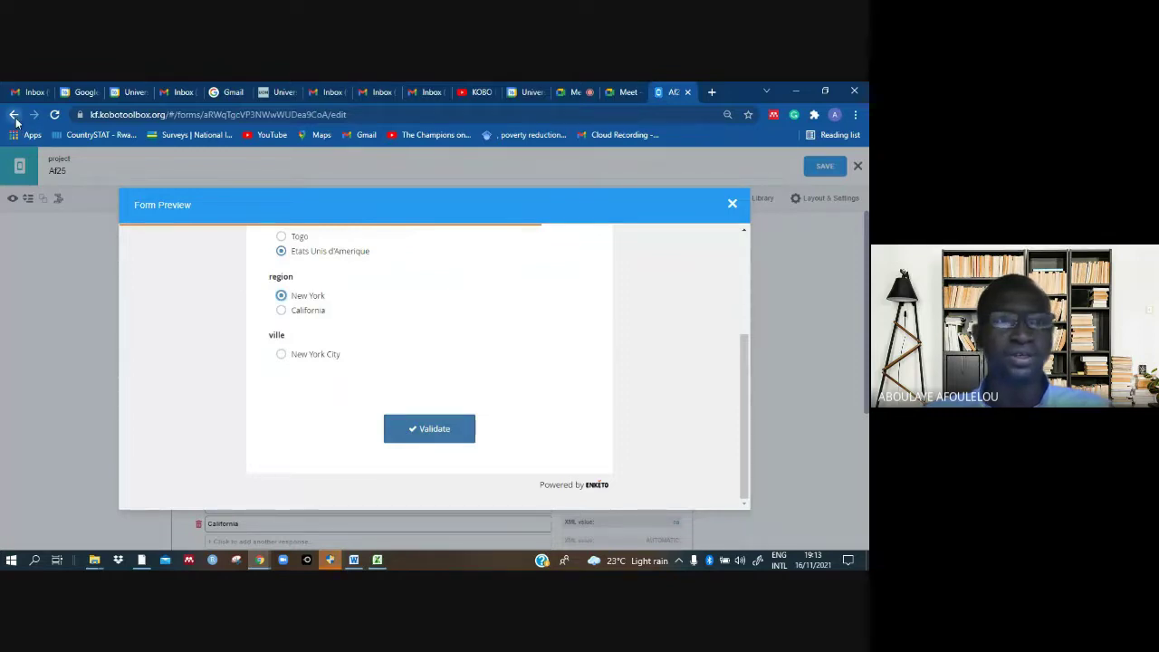
pyautogui.click(14, 115)
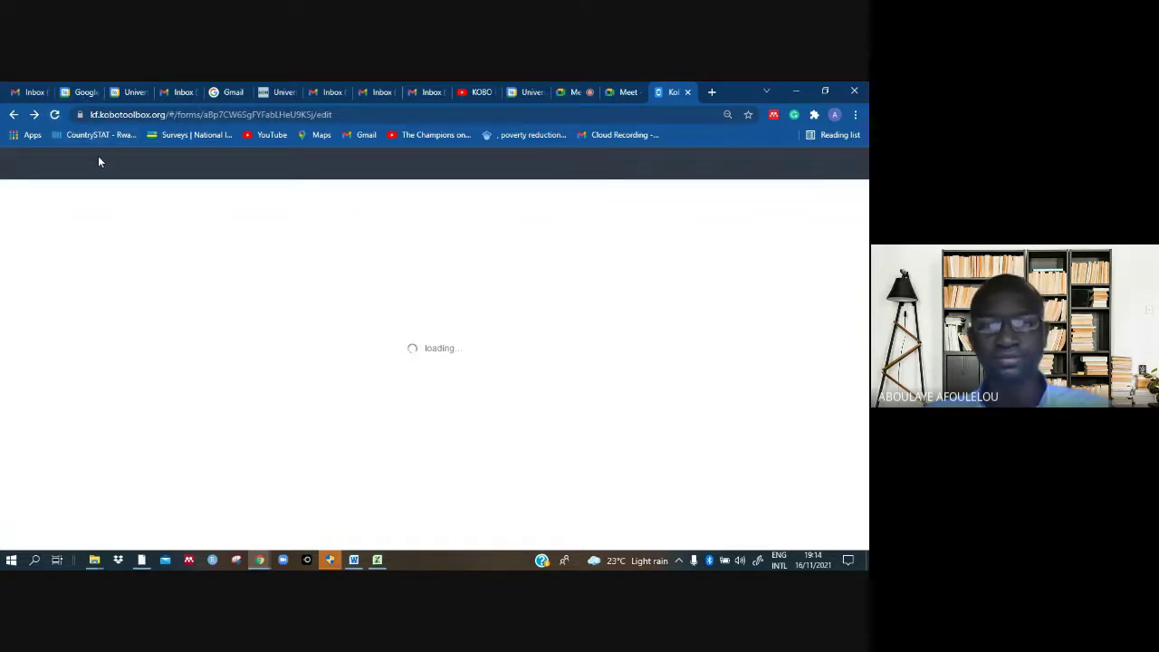
pyautogui.click(34, 114)
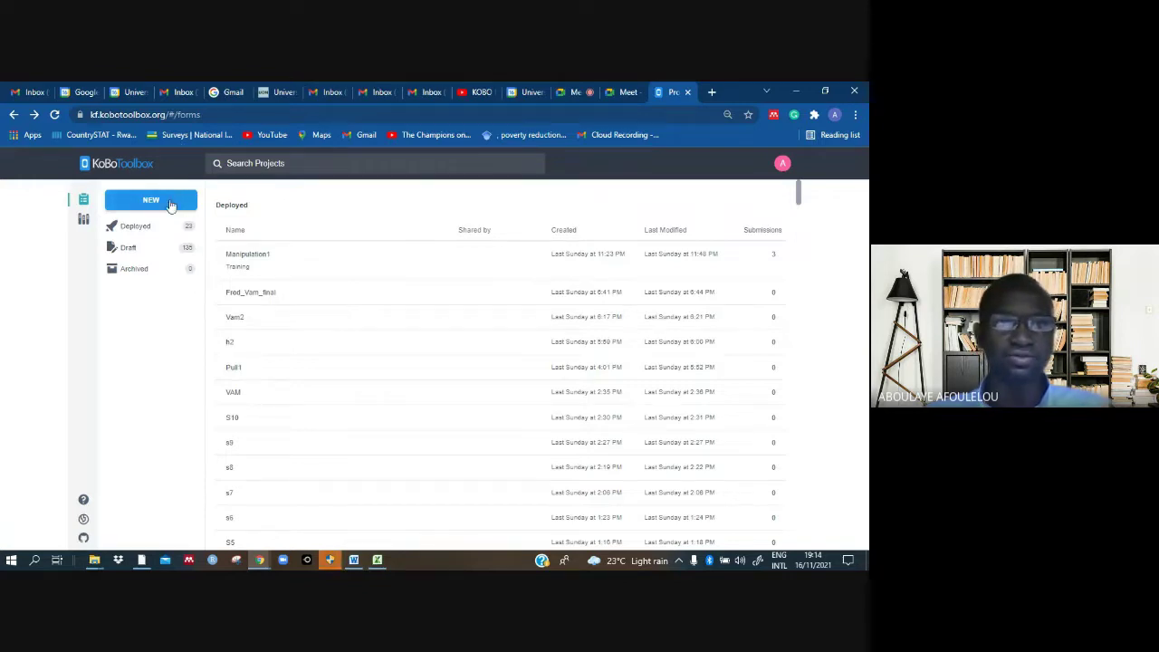
# Start a blank project named AF26 with the description 'caseads'.
pyautogui.click(170, 204)
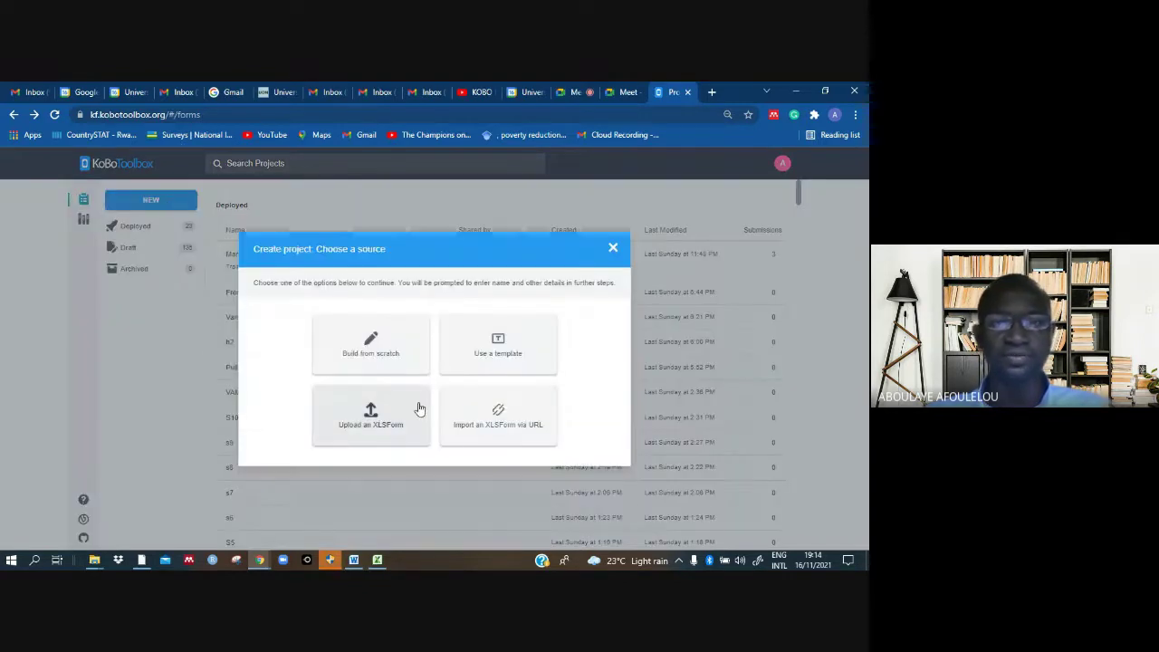
pyautogui.click(384, 353)
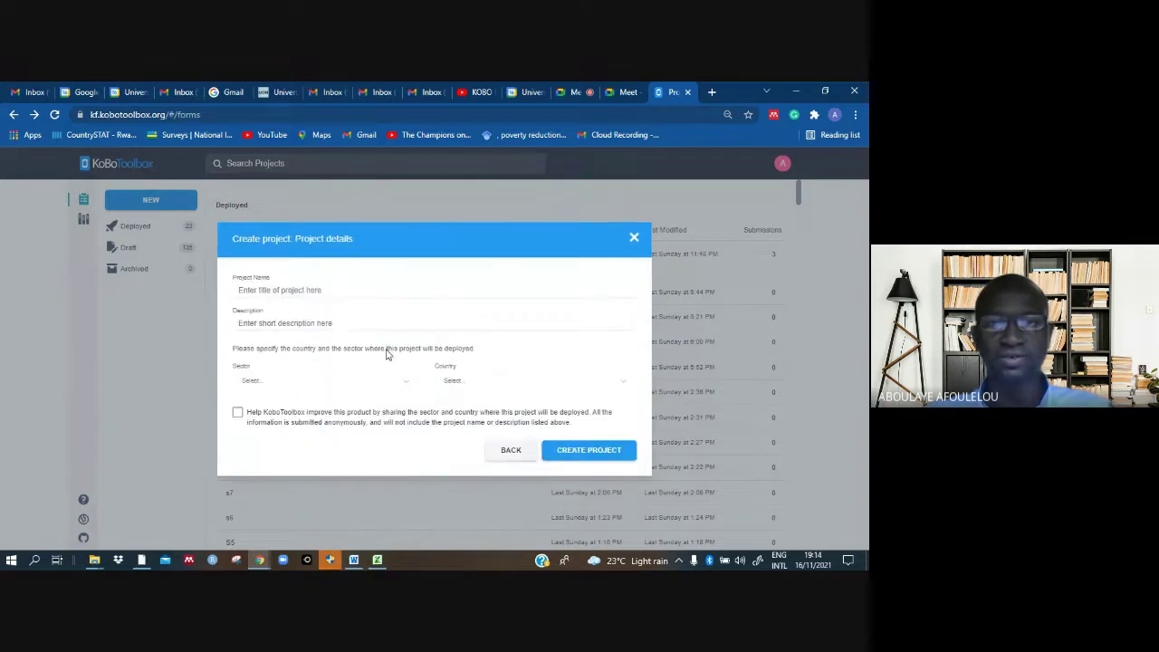
pyautogui.click(345, 289)
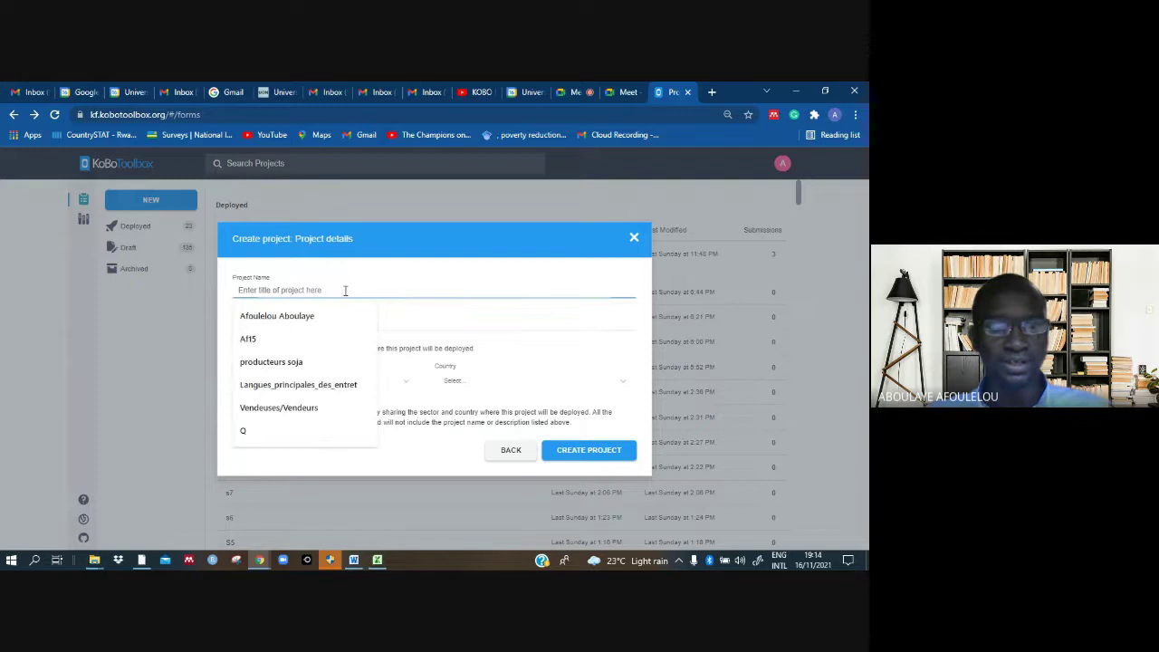
pyautogui.write('AF')
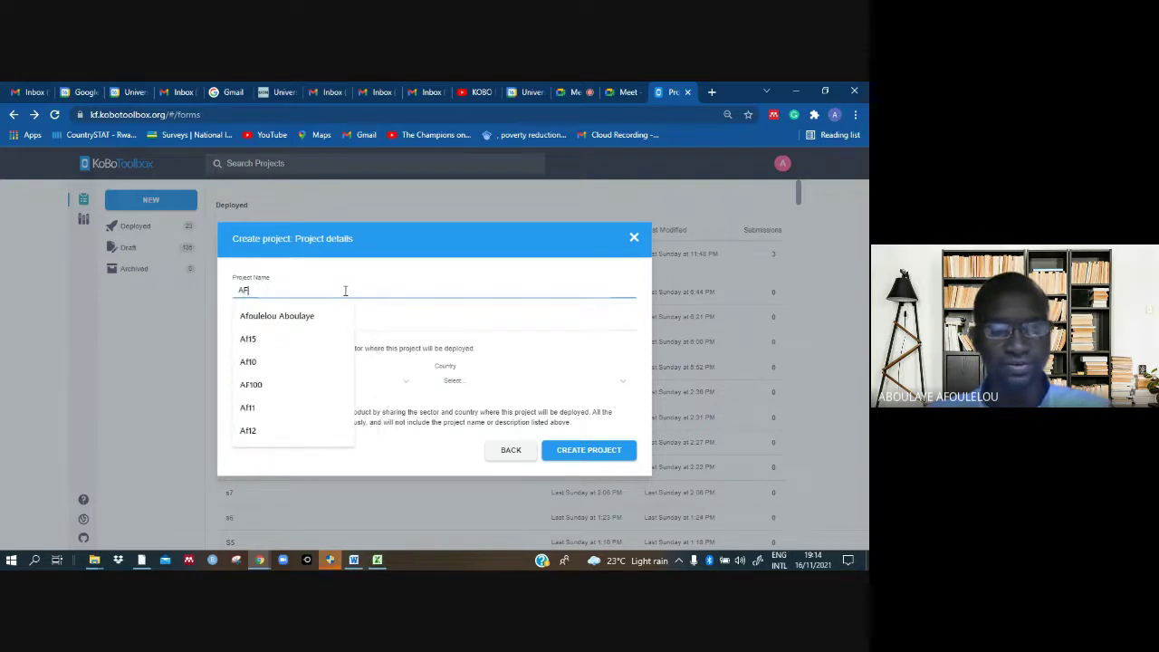
pyautogui.write('26')
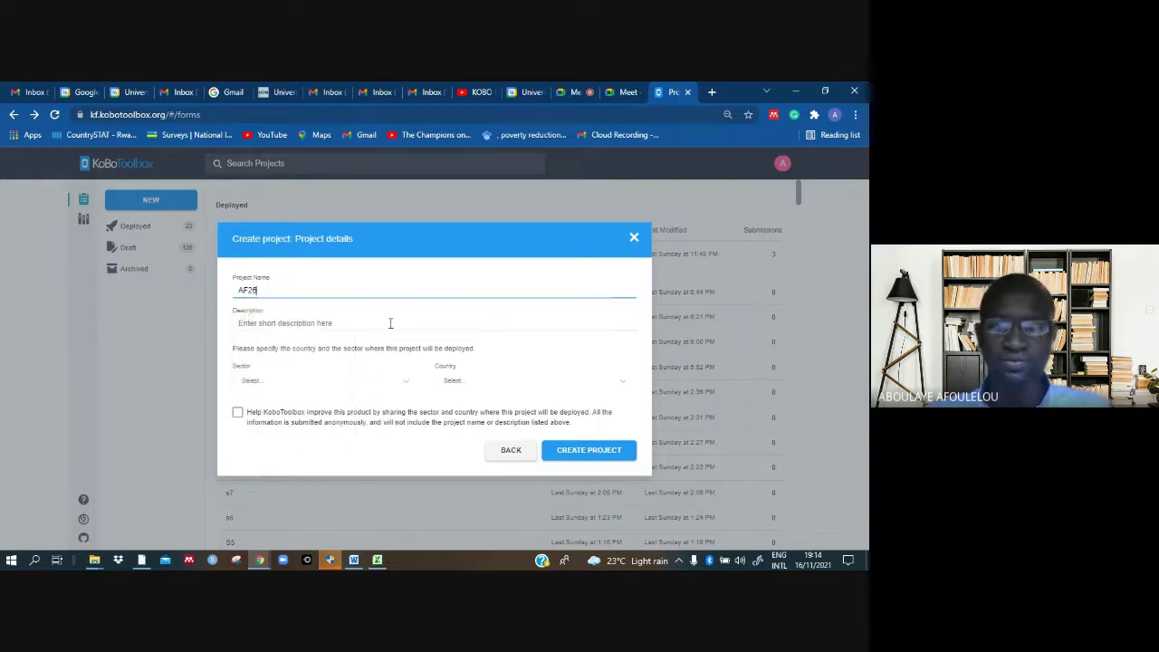
pyautogui.click(389, 322)
pyautogui.write('Ca')
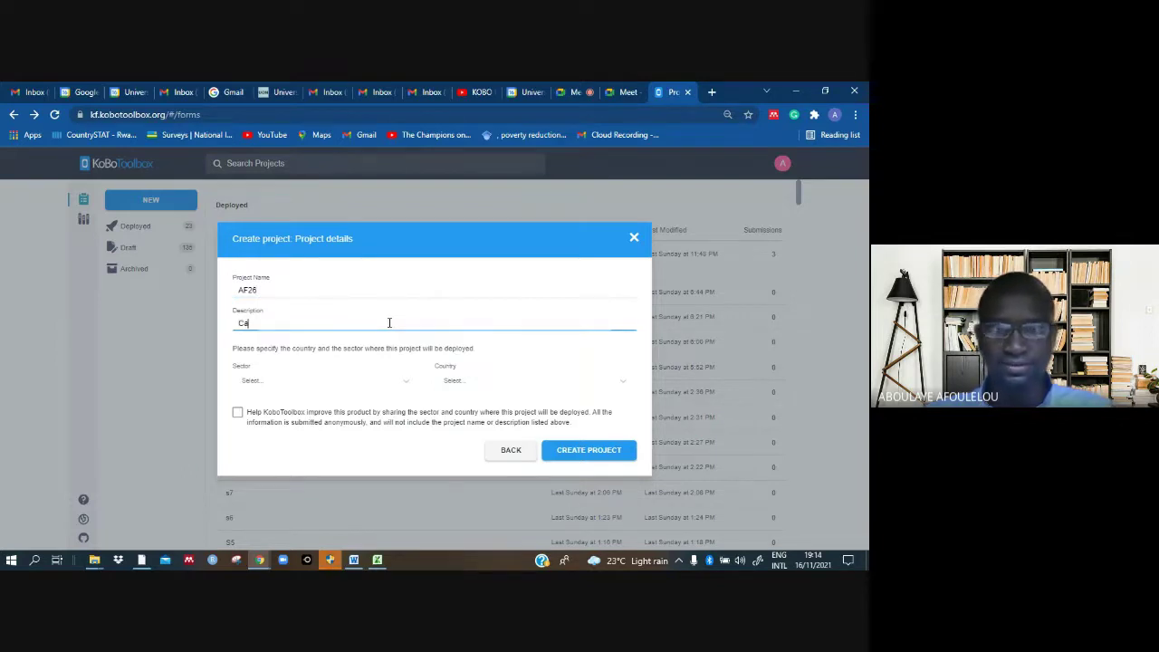
pyautogui.press('BackSpace')
pyautogui.press('BackSpace')
pyautogui.write('c')
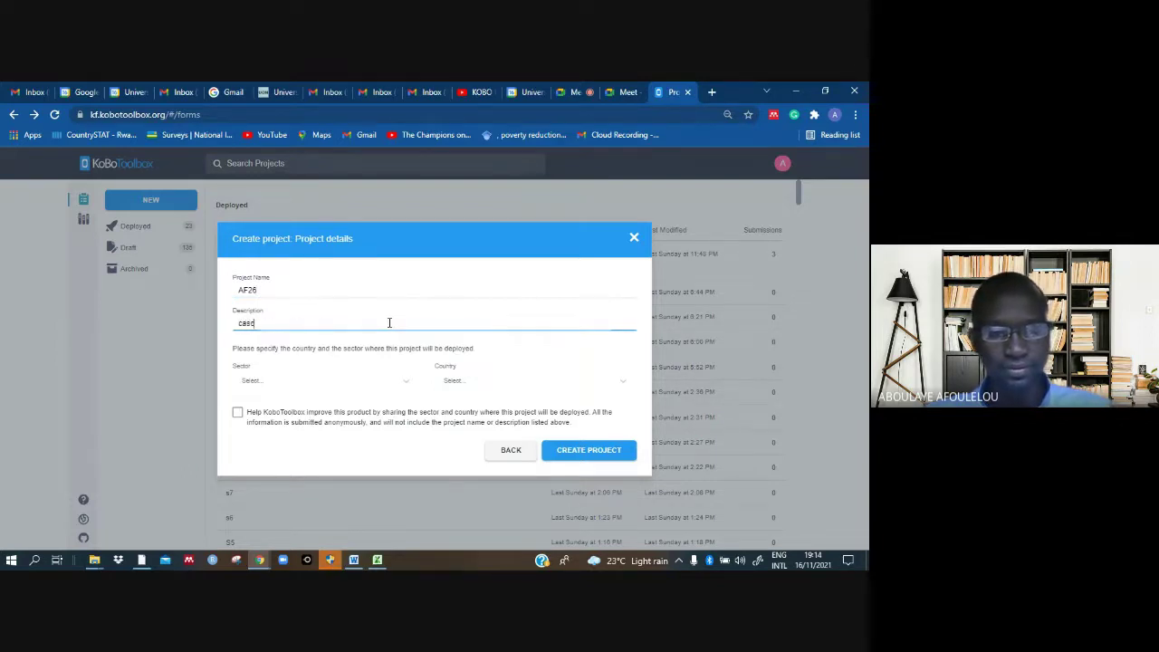
pyautogui.write('aseads')
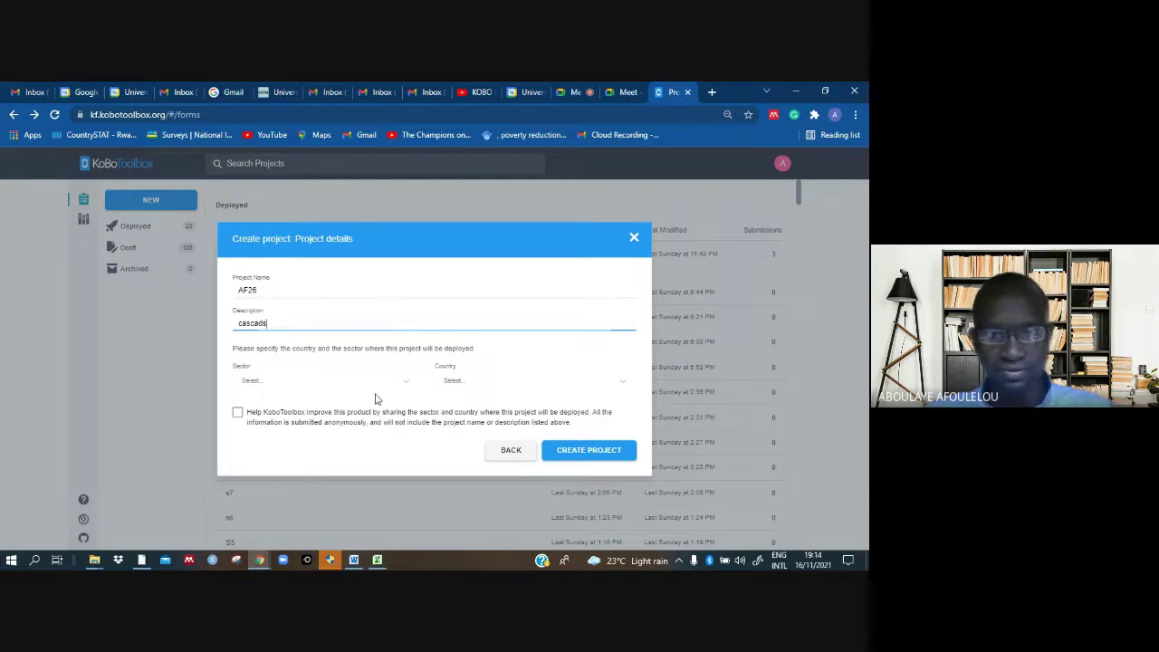
# Set the sector to Other and country to Afghanistan, then create the project.
pyautogui.click(403, 385)
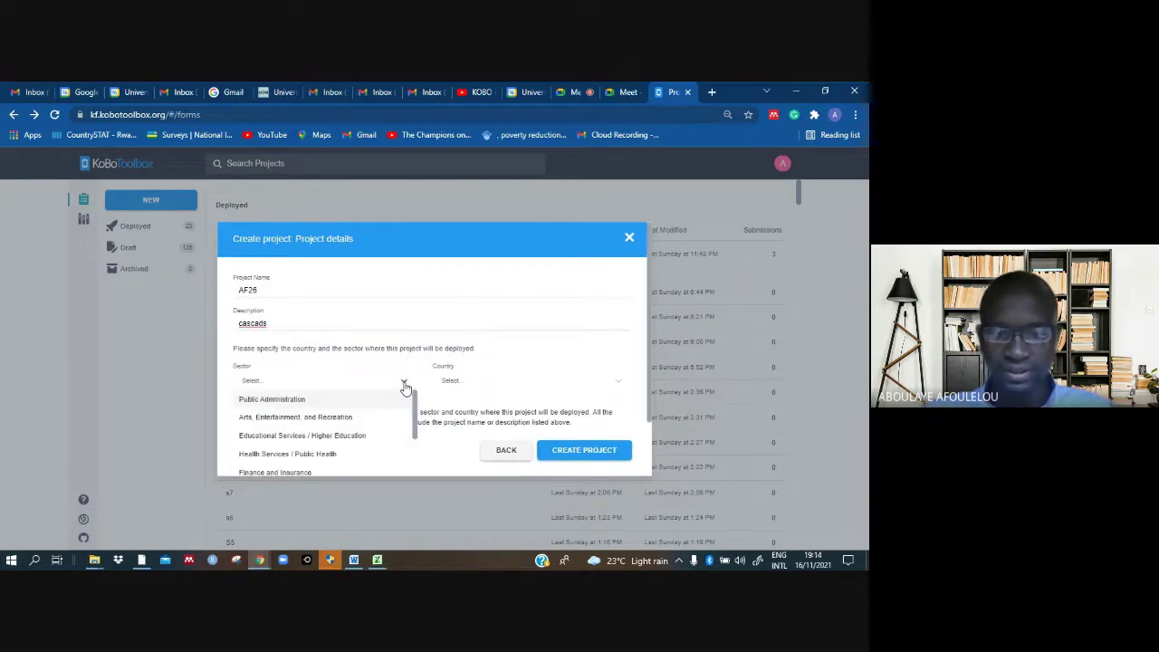
pyautogui.write('other')
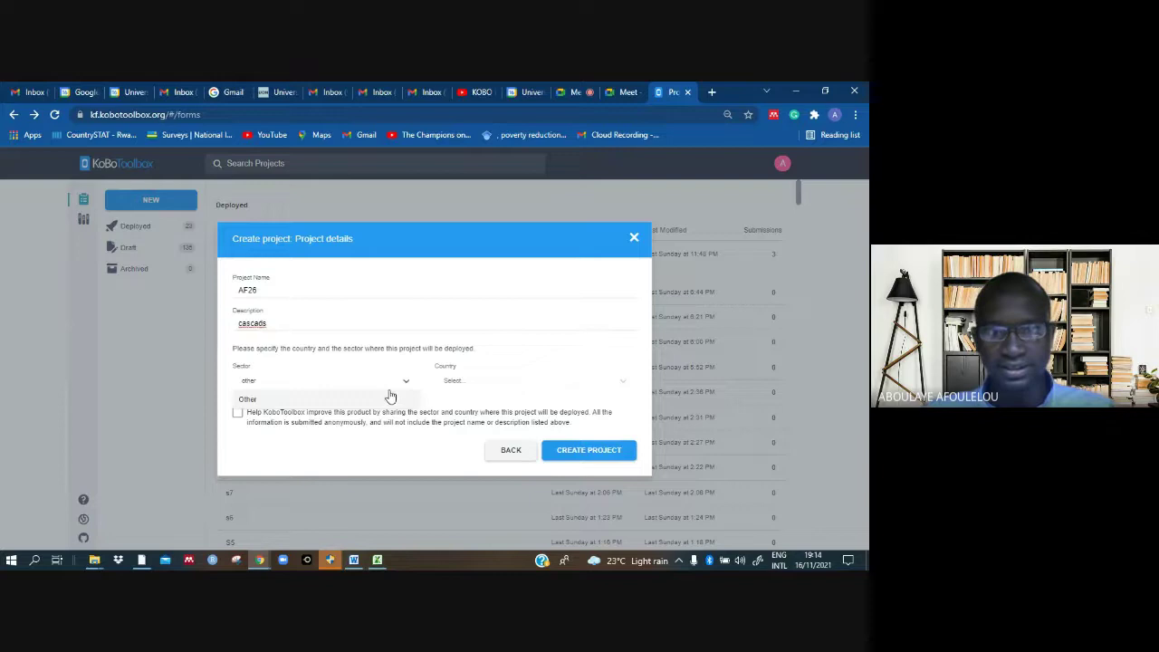
pyautogui.press('Return')
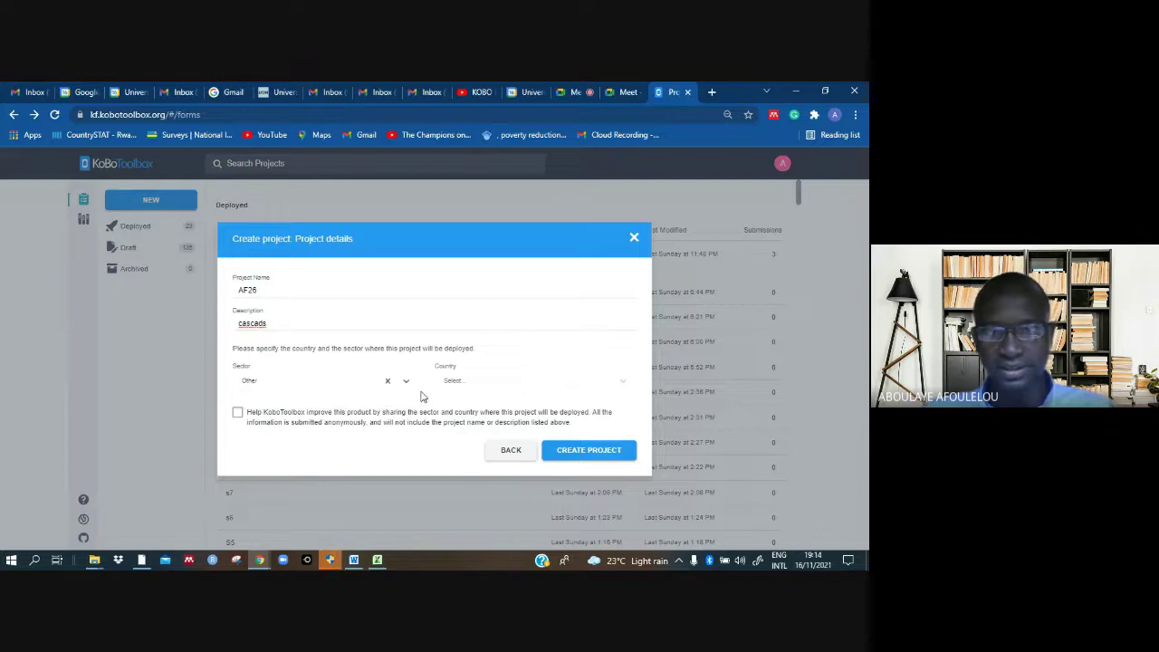
pyautogui.click(622, 387)
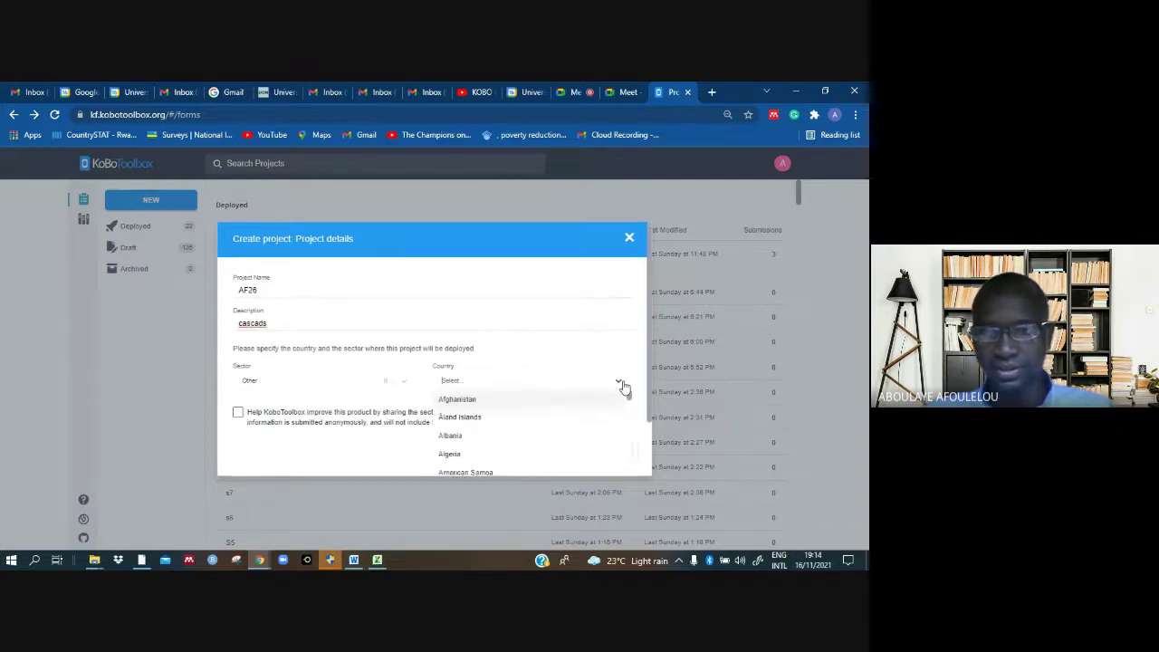
pyautogui.click(480, 401)
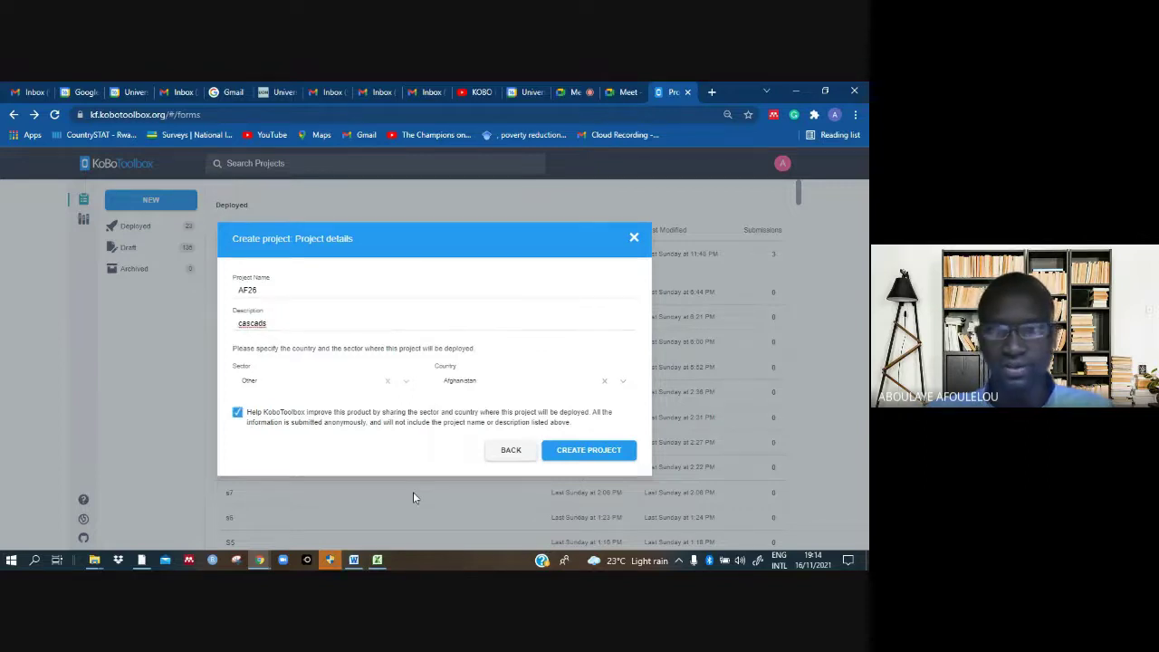
pyautogui.click(587, 450)
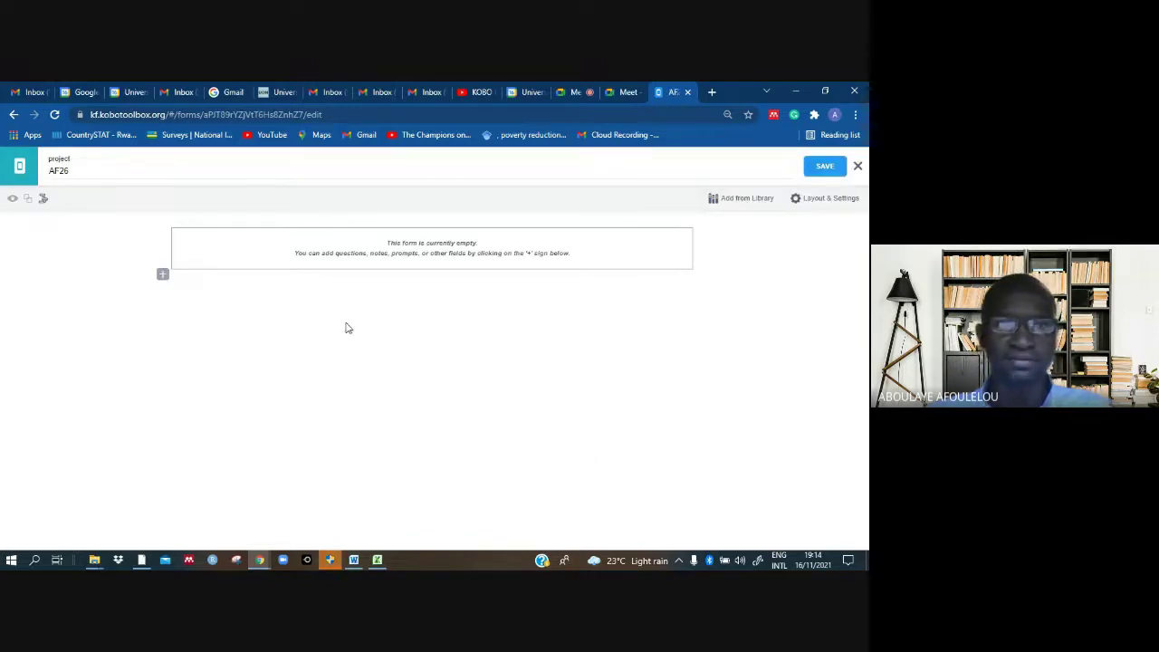
# Add a Select One question titled 'cascade' and open the cascading select import dialog.
pyautogui.click(162, 276)
pyautogui.write('cascade')
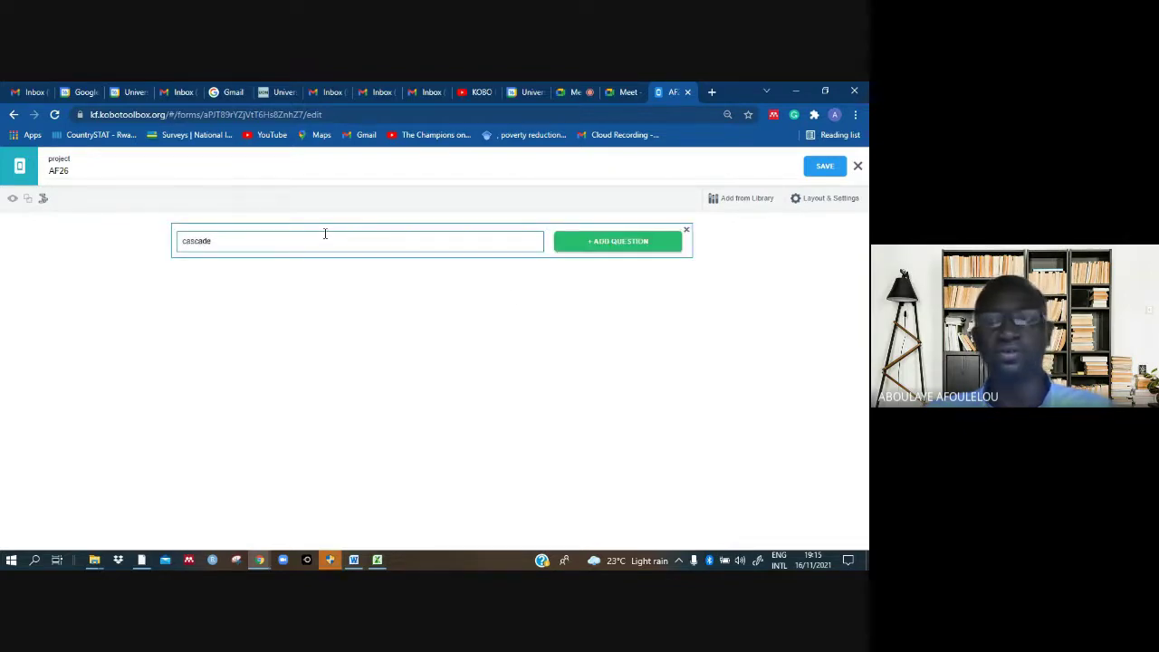
pyautogui.click(611, 241)
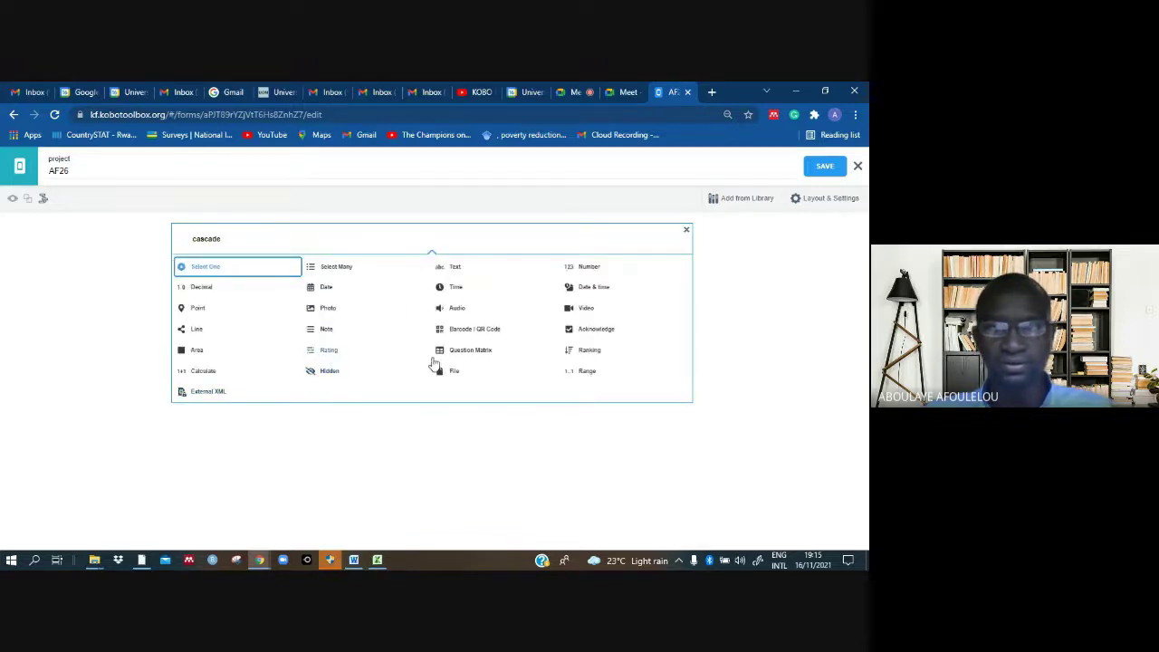
pyautogui.click(308, 331)
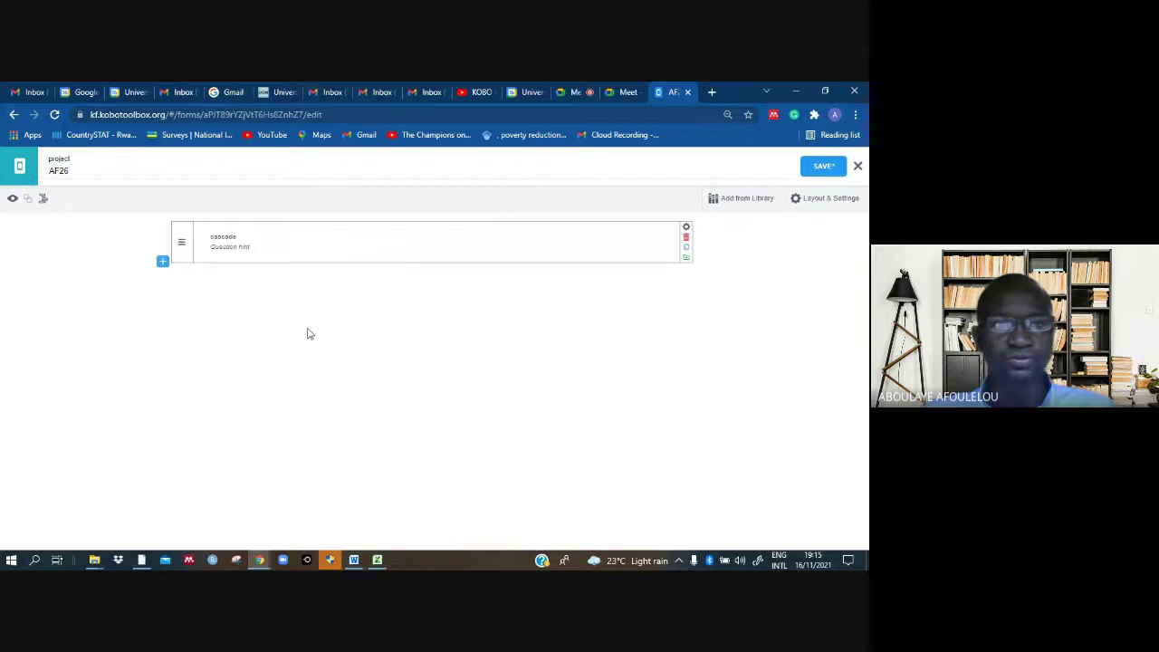
pyautogui.click(162, 263)
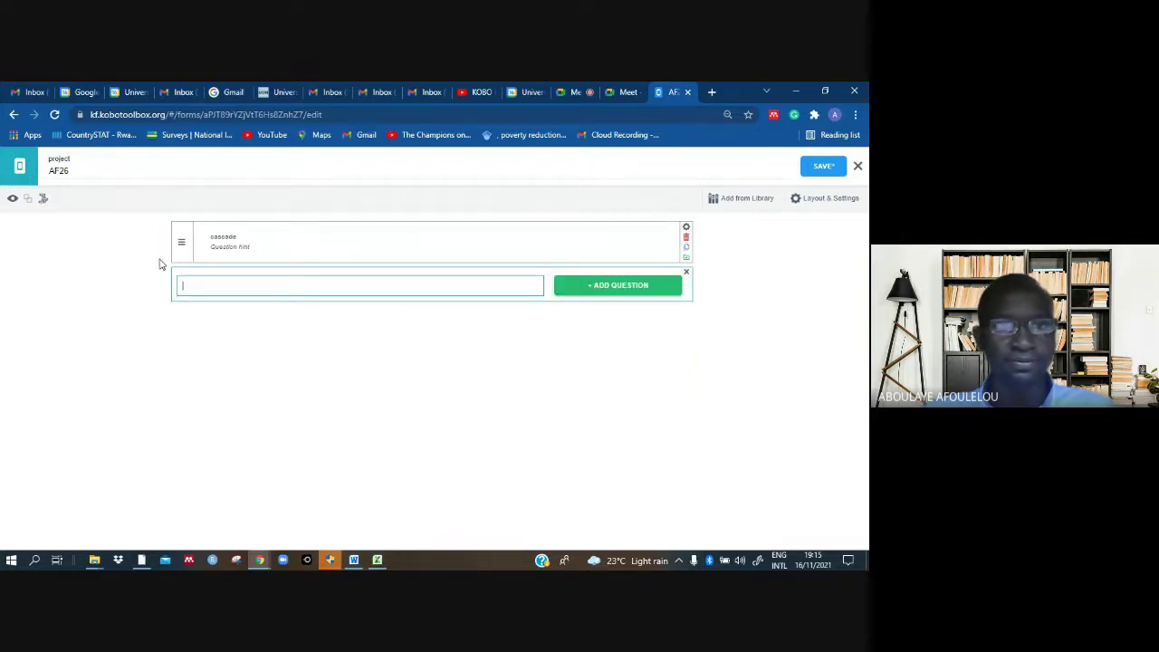
pyautogui.click(43, 198)
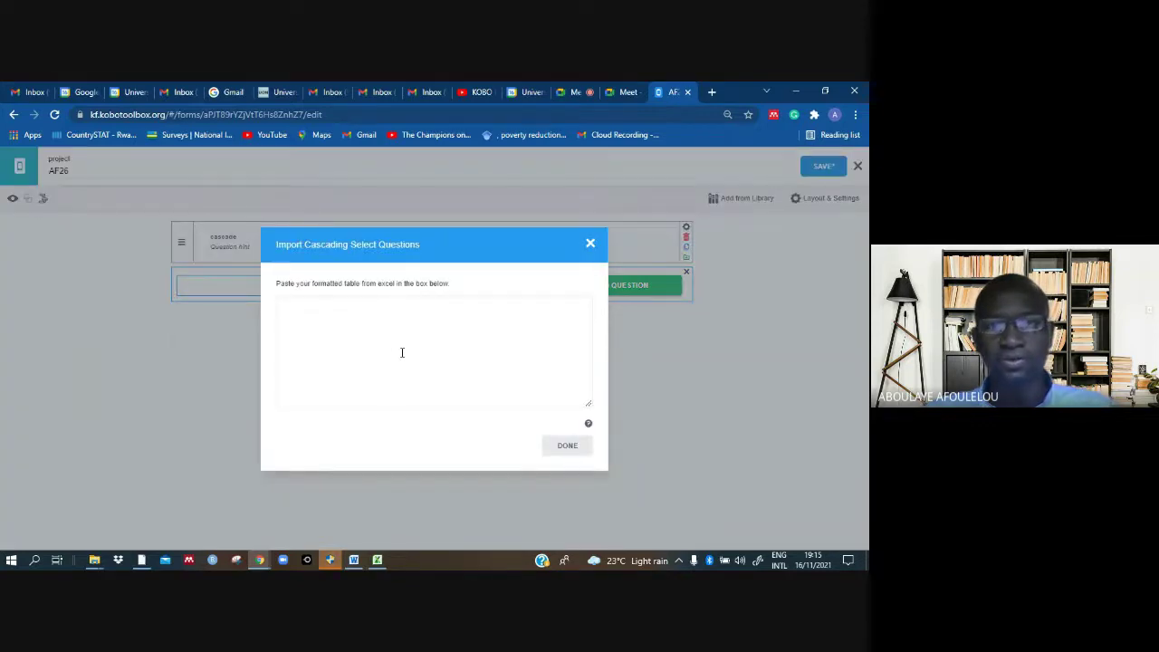
pyautogui.click(589, 246)
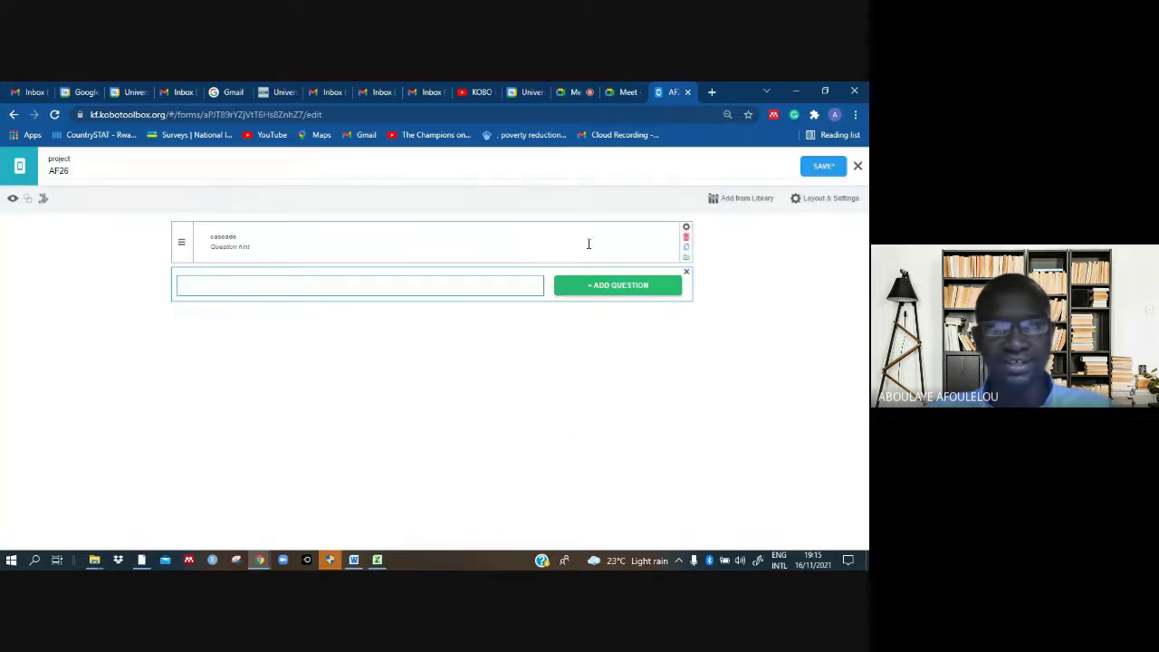
pyautogui.click(44, 199)
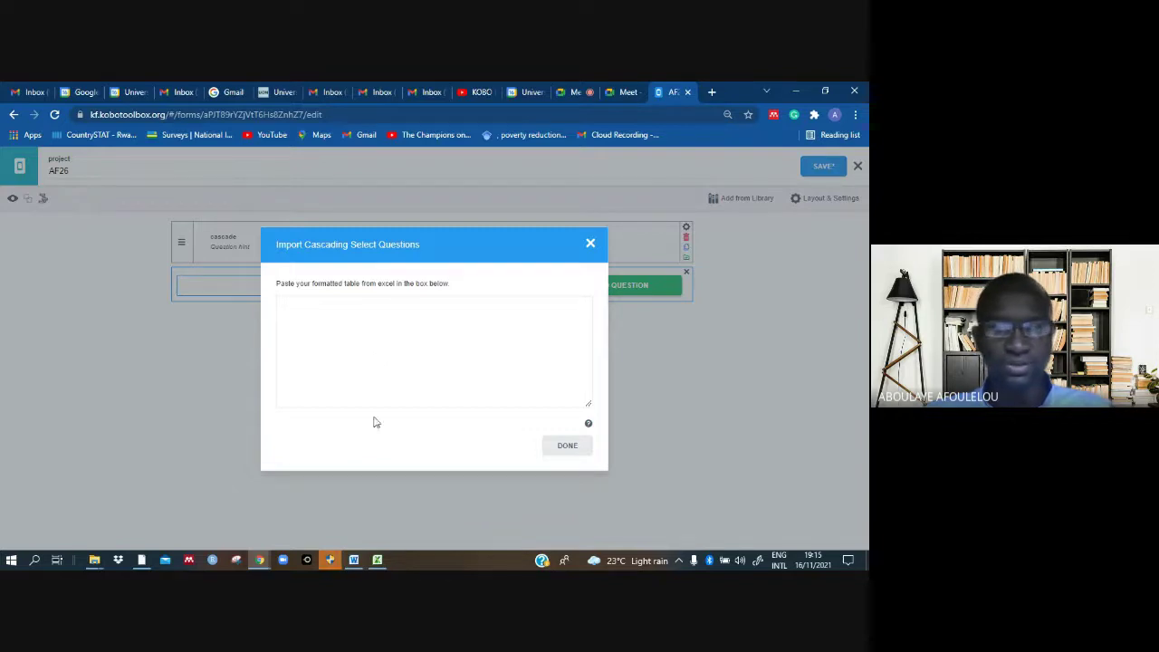
pyautogui.moveTo(378, 562)
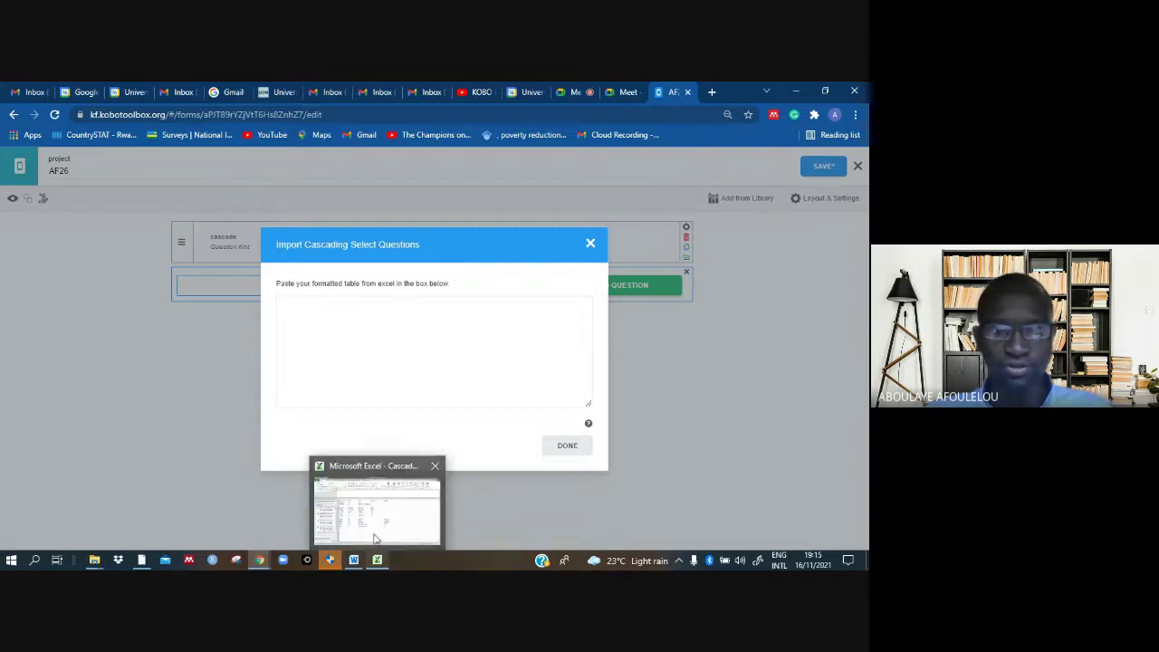
# Copy the cascade table A1:E15 from the Cascade data workbook.
pyautogui.click(376, 539)
pyautogui.moveTo(192, 243); pyautogui.dragTo(536, 421)
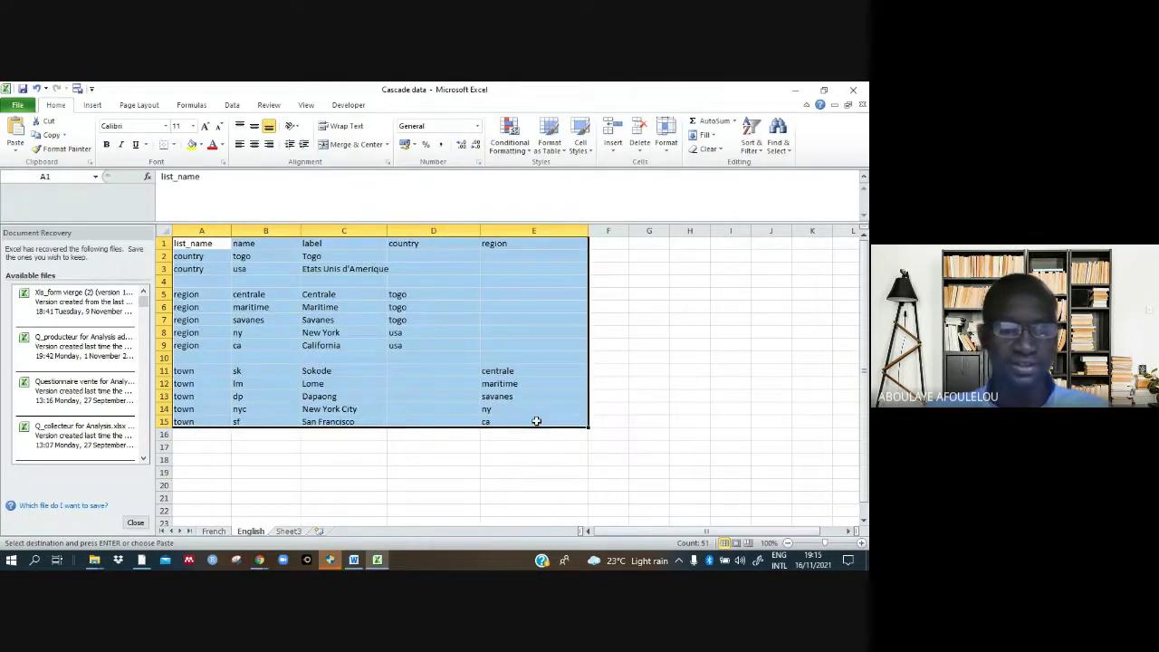
pyautogui.hotkey('ctrl', 'c')
pyautogui.click(531, 395)
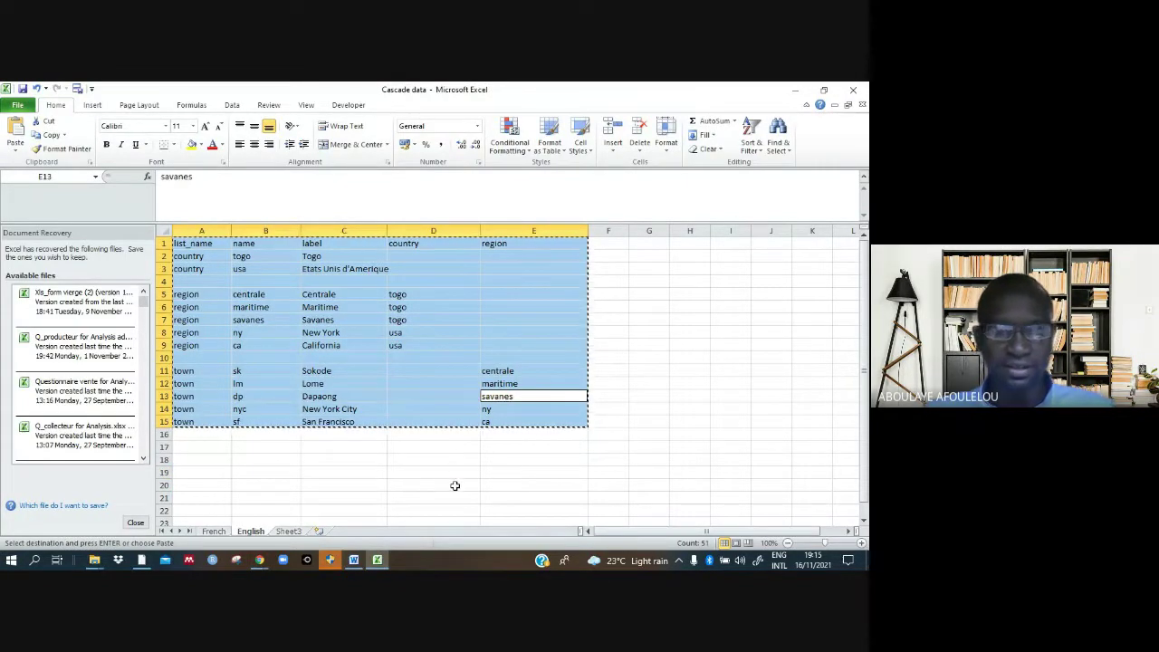
# Paste the copied table into the import box to add country, region and town questions.
pyautogui.moveTo(260, 561)
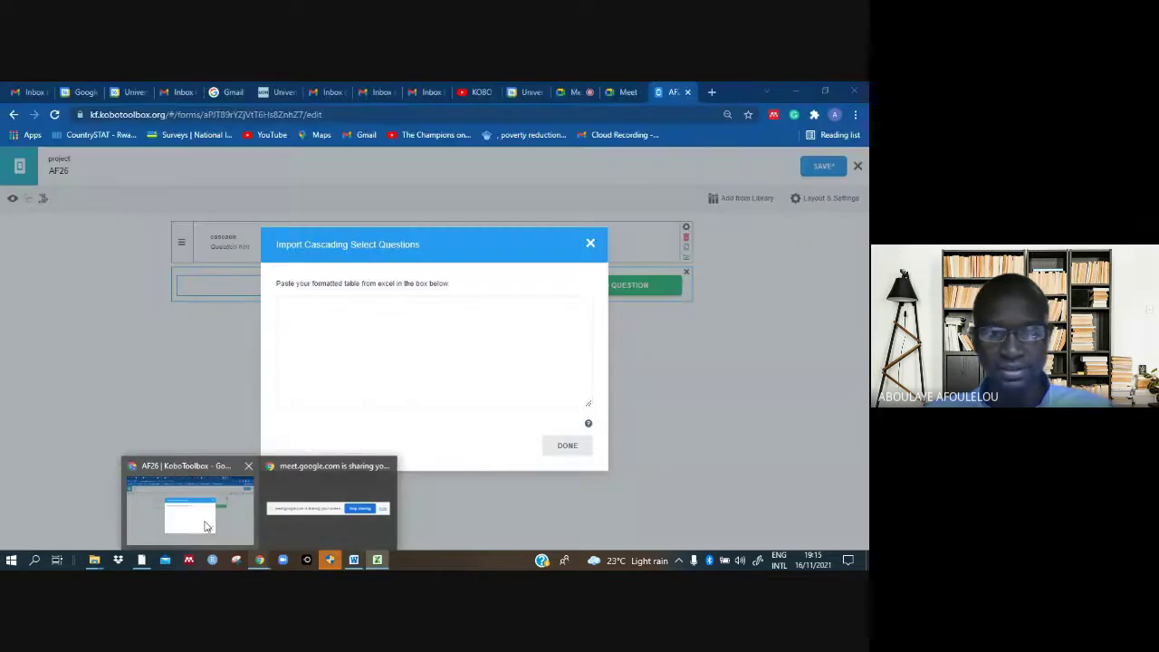
pyautogui.click(205, 525)
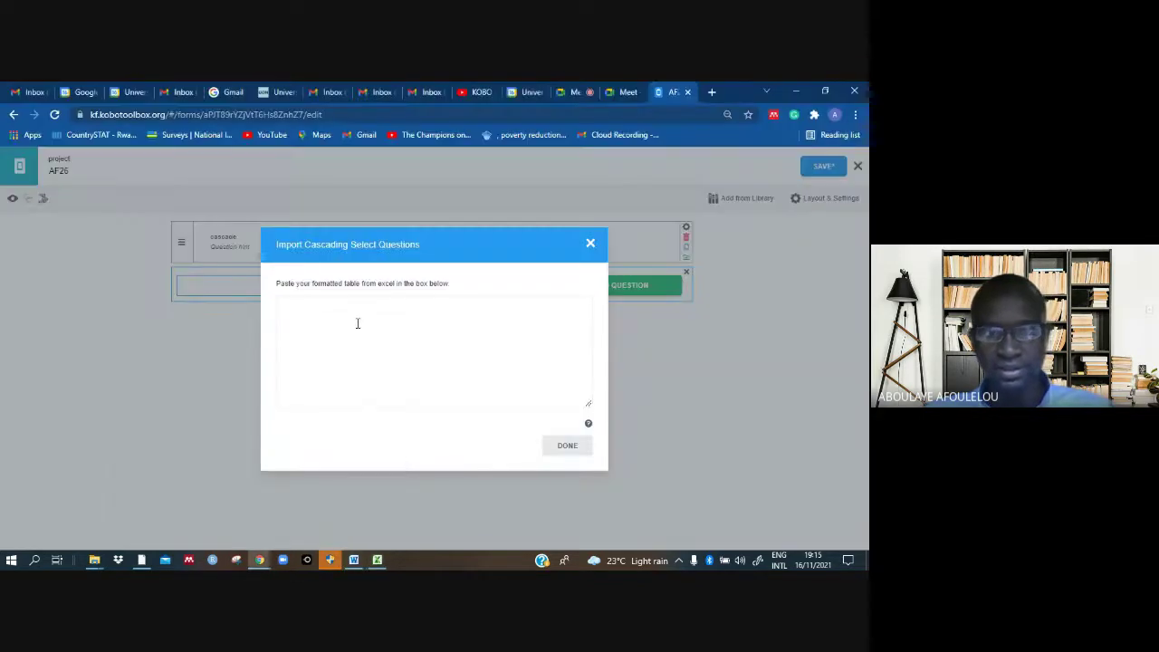
pyautogui.click(343, 317)
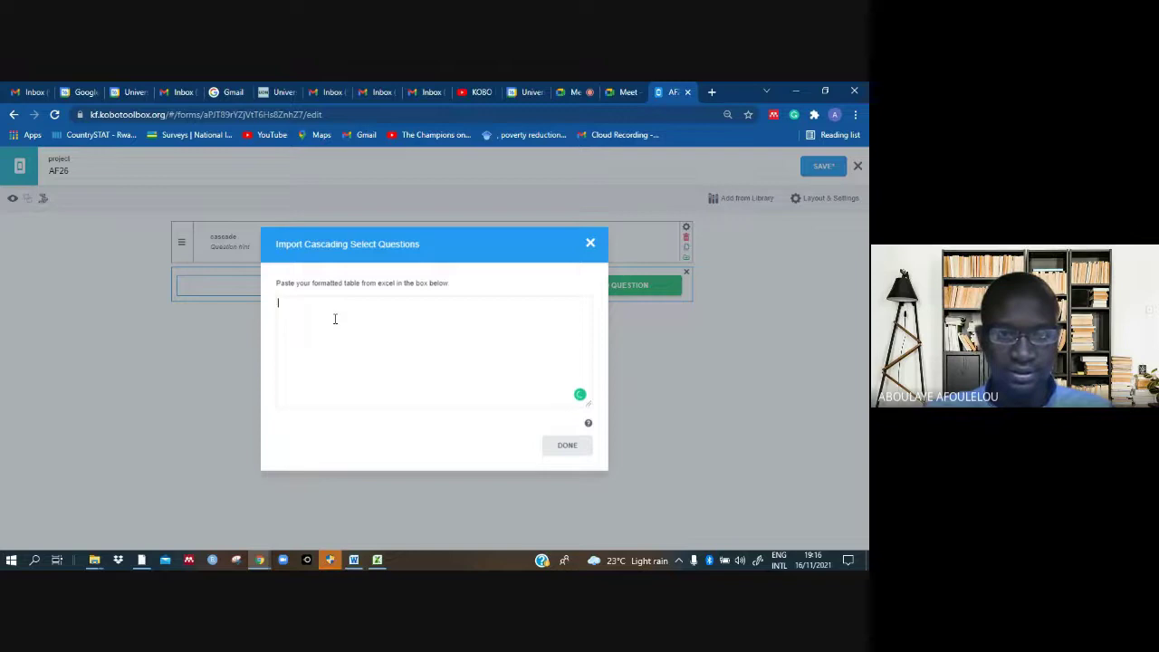
pyautogui.hotkey('ctrl', 'v')
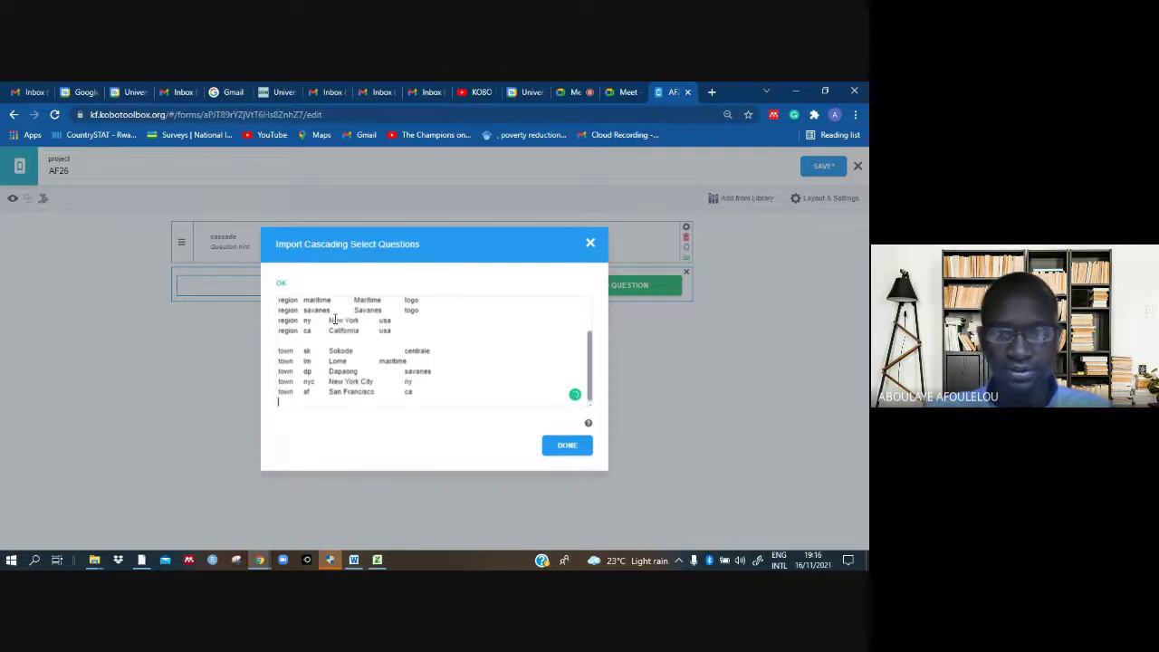
pyautogui.click(568, 447)
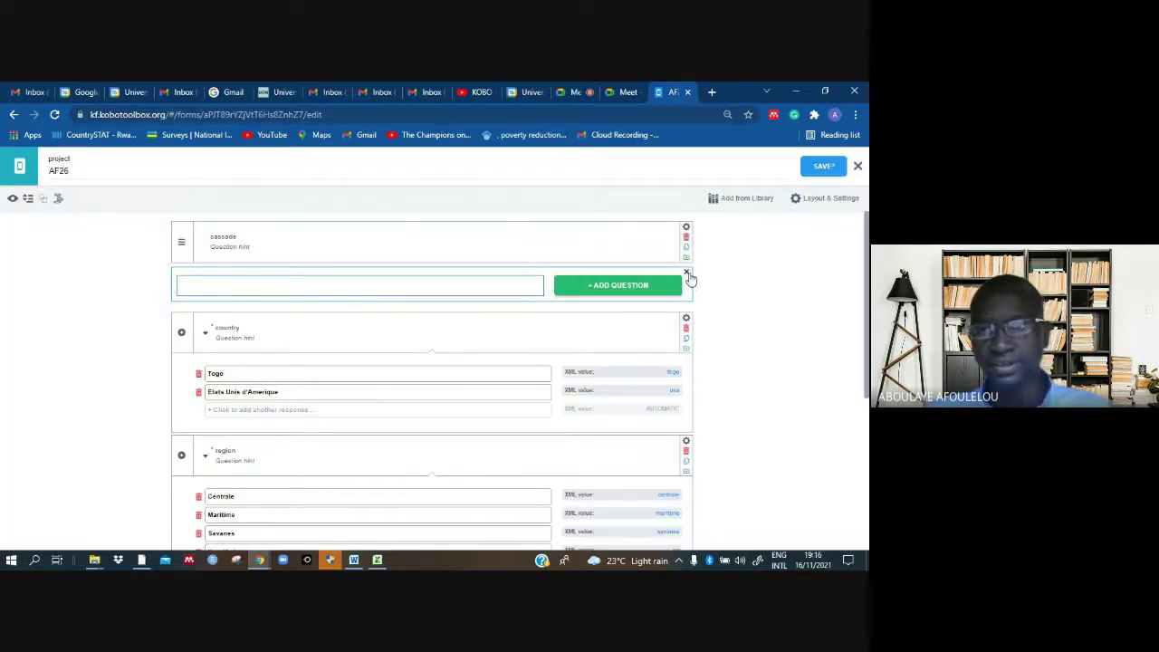
# Remove the empty new-question row and save form AF26.
pyautogui.click(687, 273)
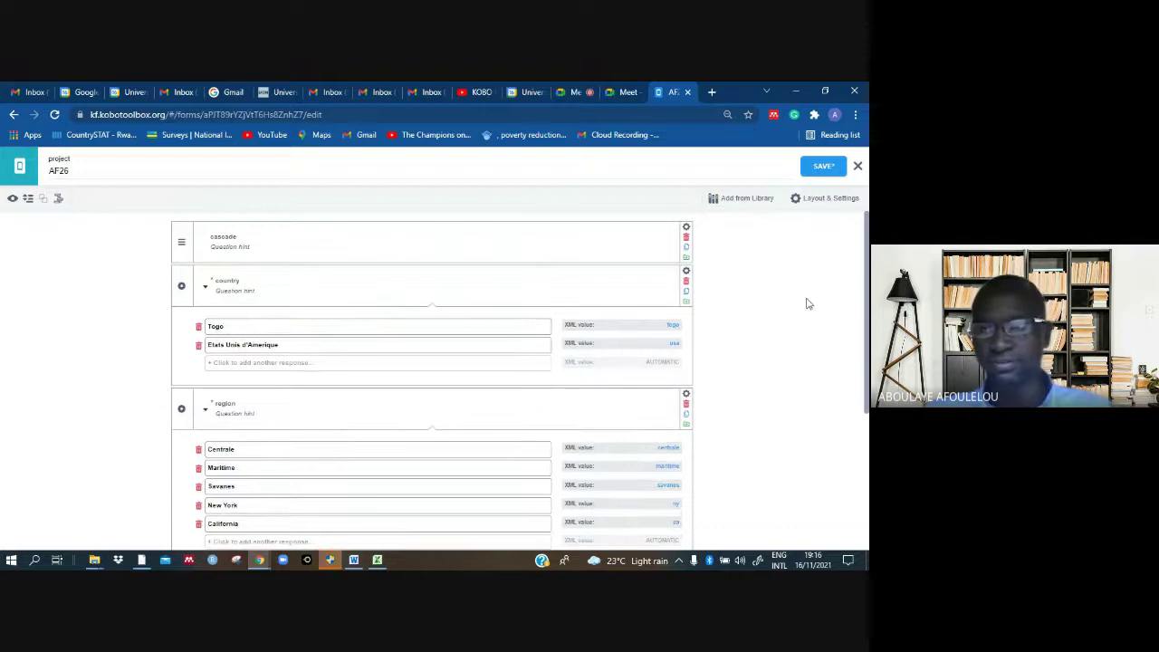
pyautogui.scroll(-3, 860, 309)
pyautogui.scroll(2, 860, 309)
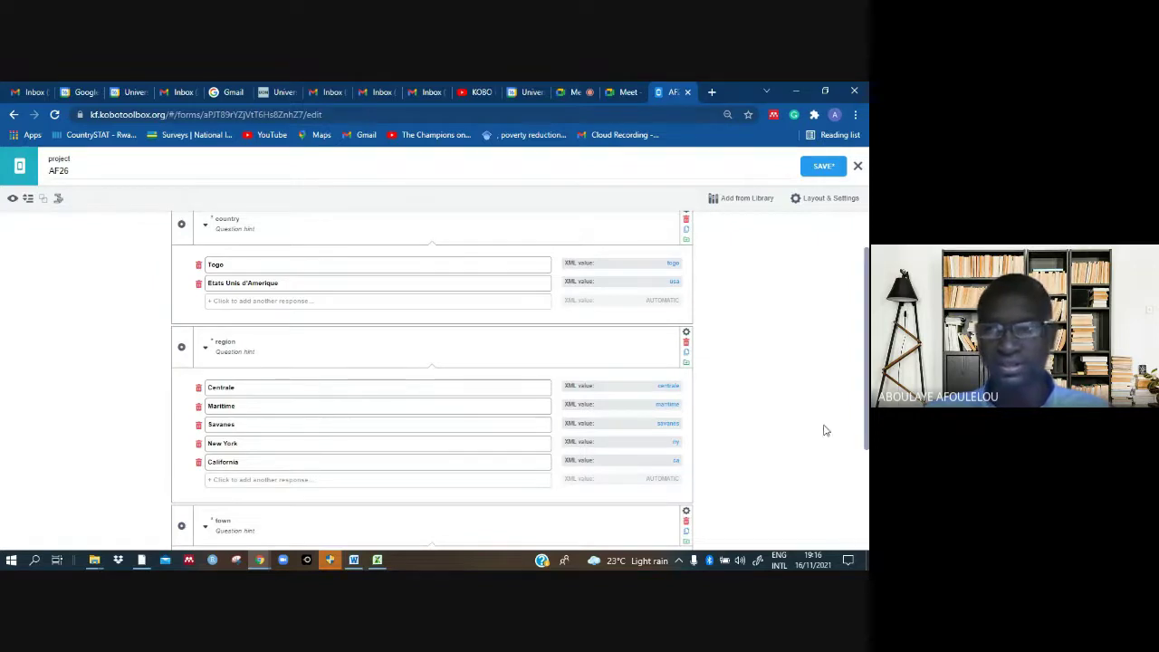
pyautogui.scroll(-3, 431, 380)
pyautogui.scroll(3, 431, 380)
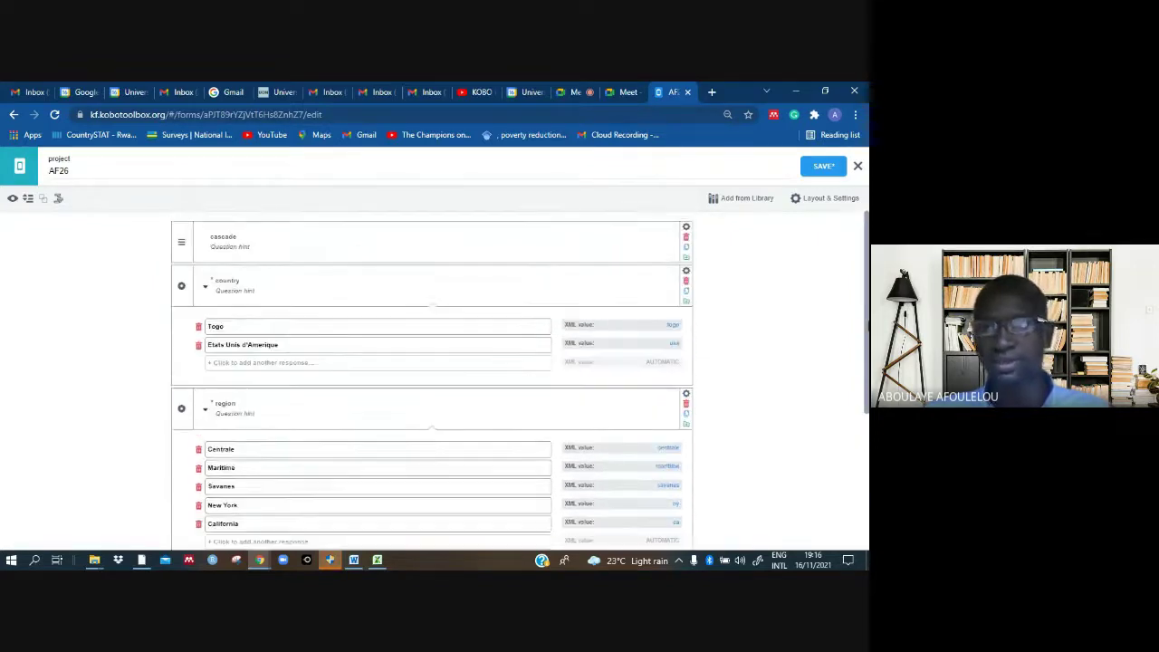
pyautogui.click(815, 170)
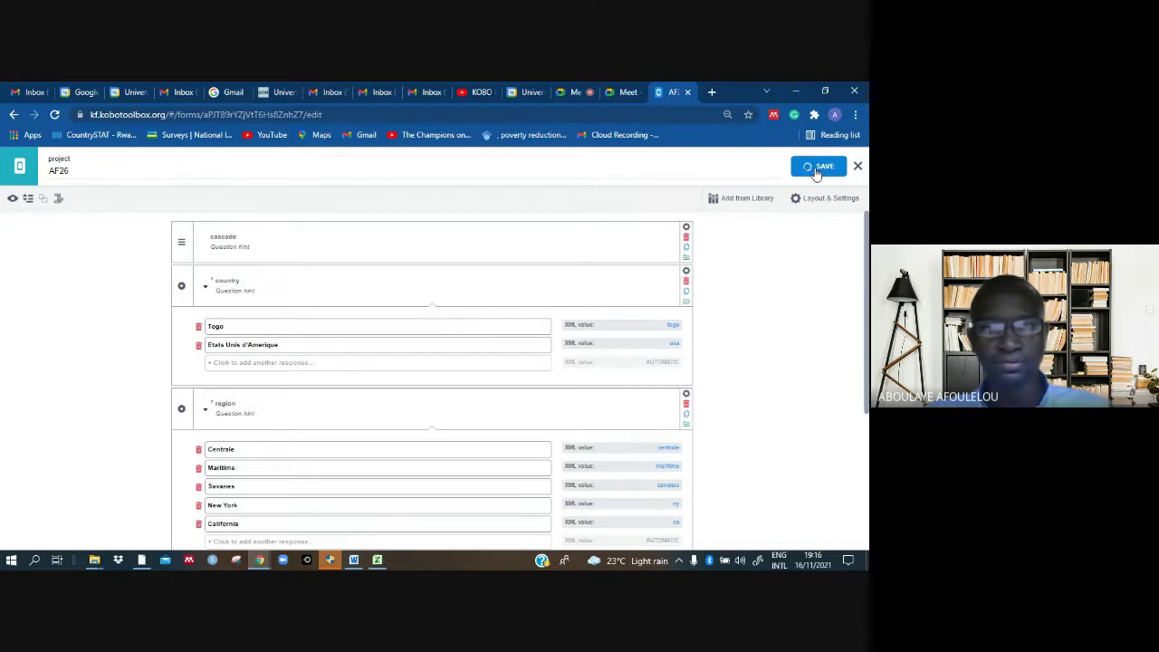
# In the AF26 preview, pick Etats Unis d'Amerique and New York, then switch country to Togo.
pyautogui.click(11, 200)
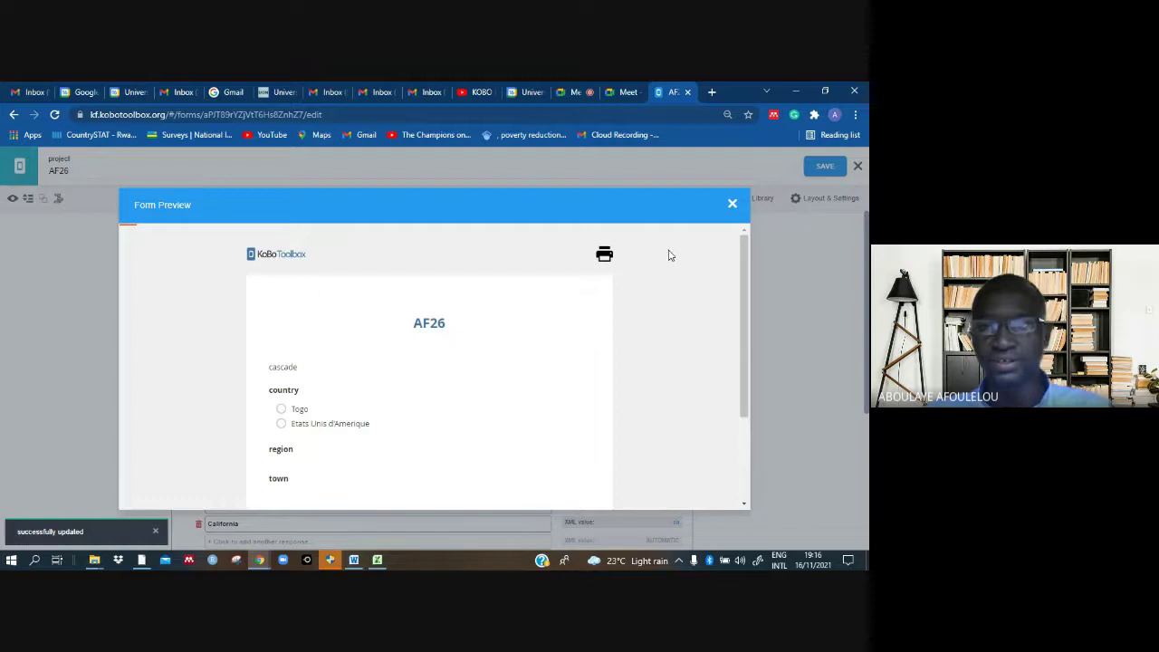
pyautogui.moveTo(746, 261); pyautogui.dragTo(747, 318)
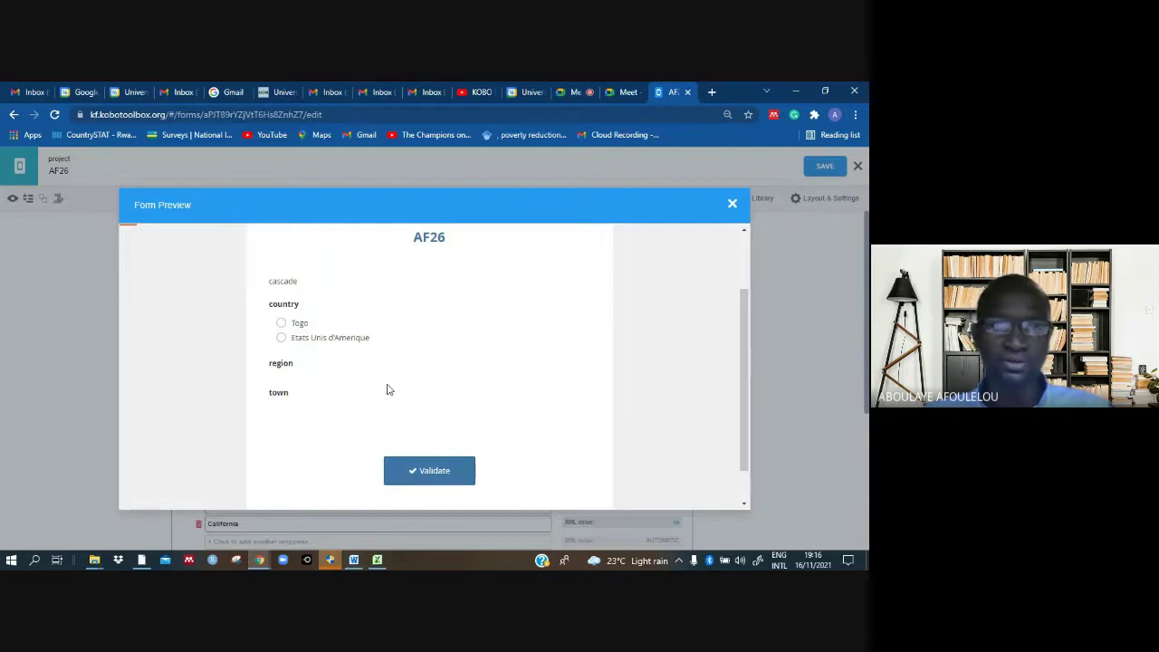
pyautogui.click(284, 341)
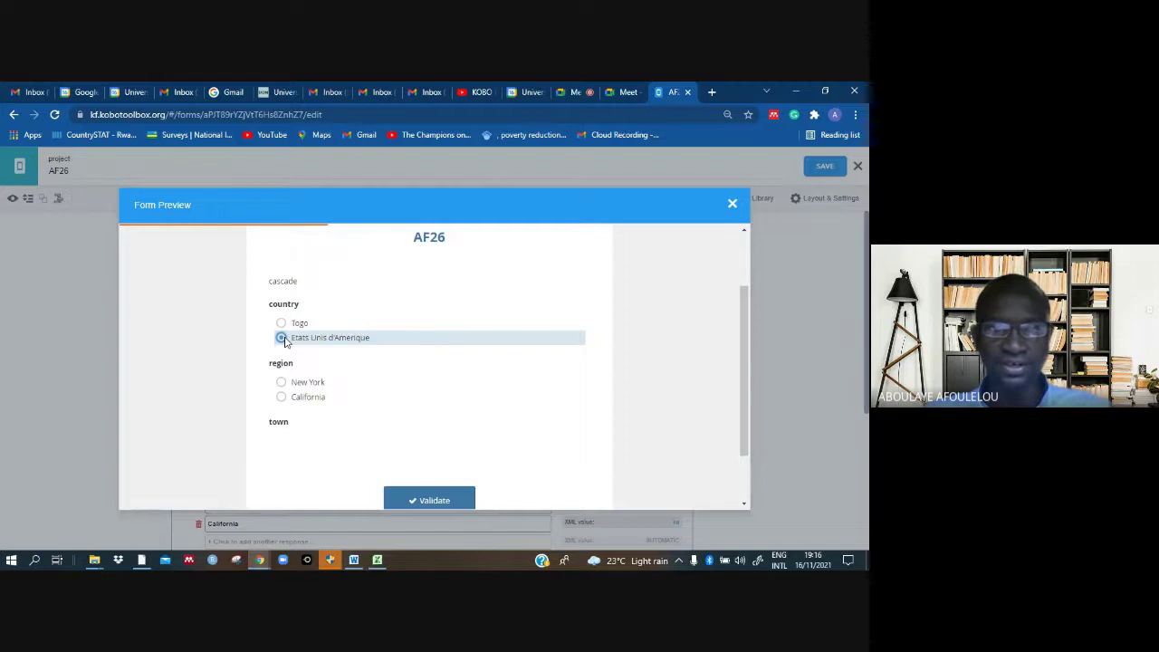
pyautogui.click(282, 338)
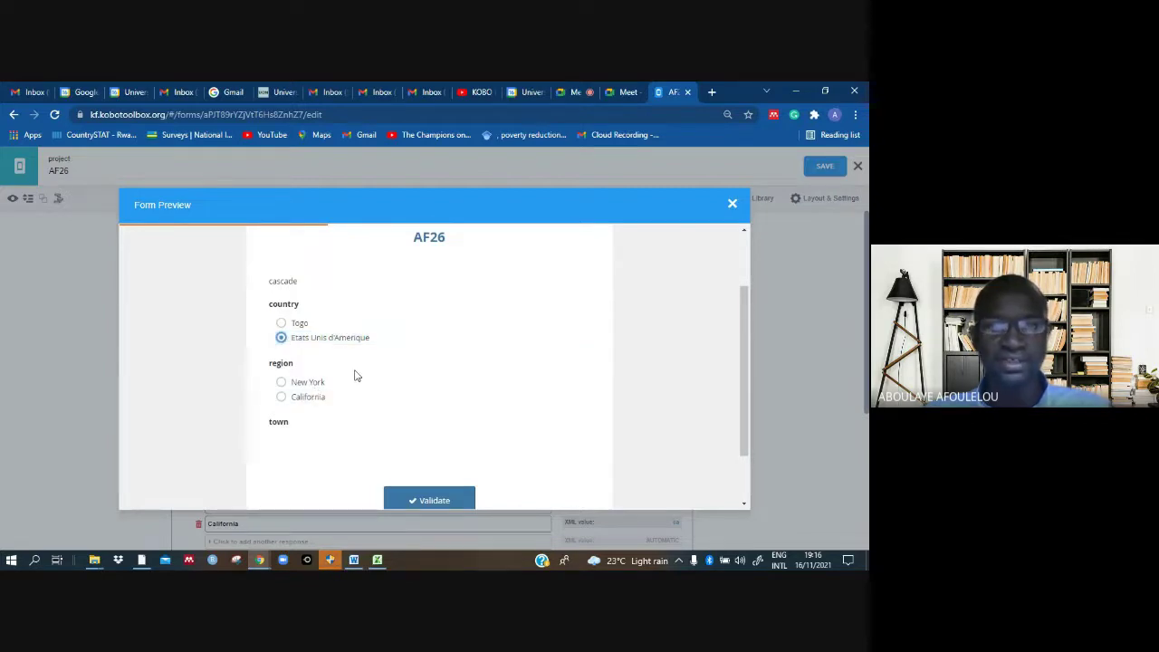
pyautogui.click(281, 384)
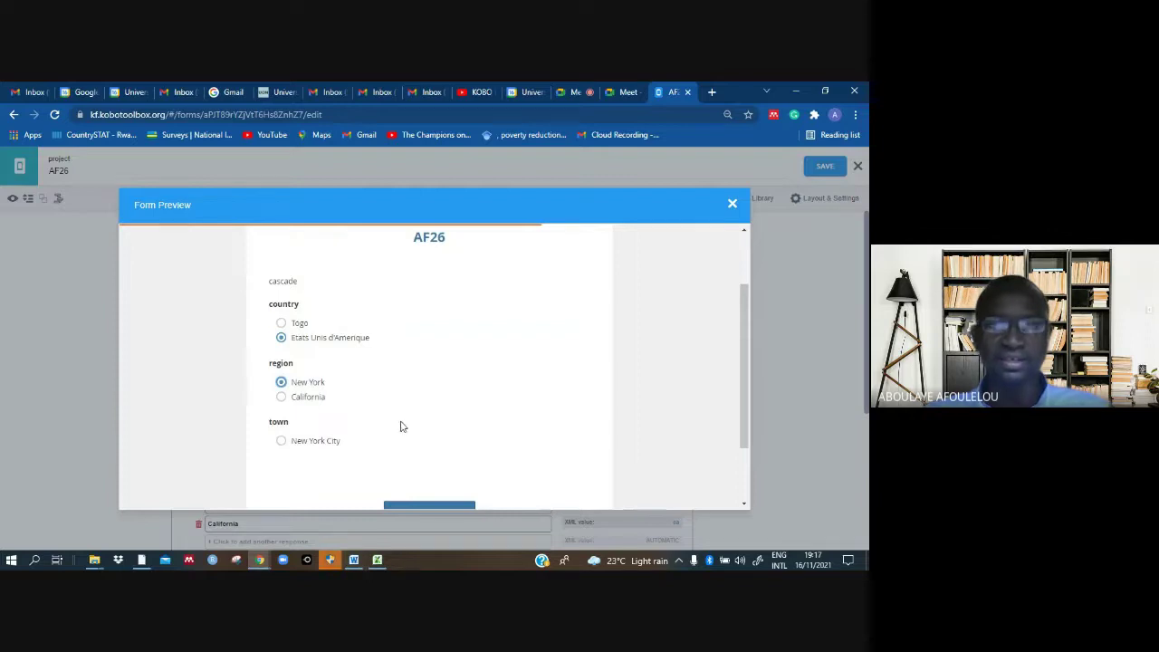
pyautogui.click(282, 324)
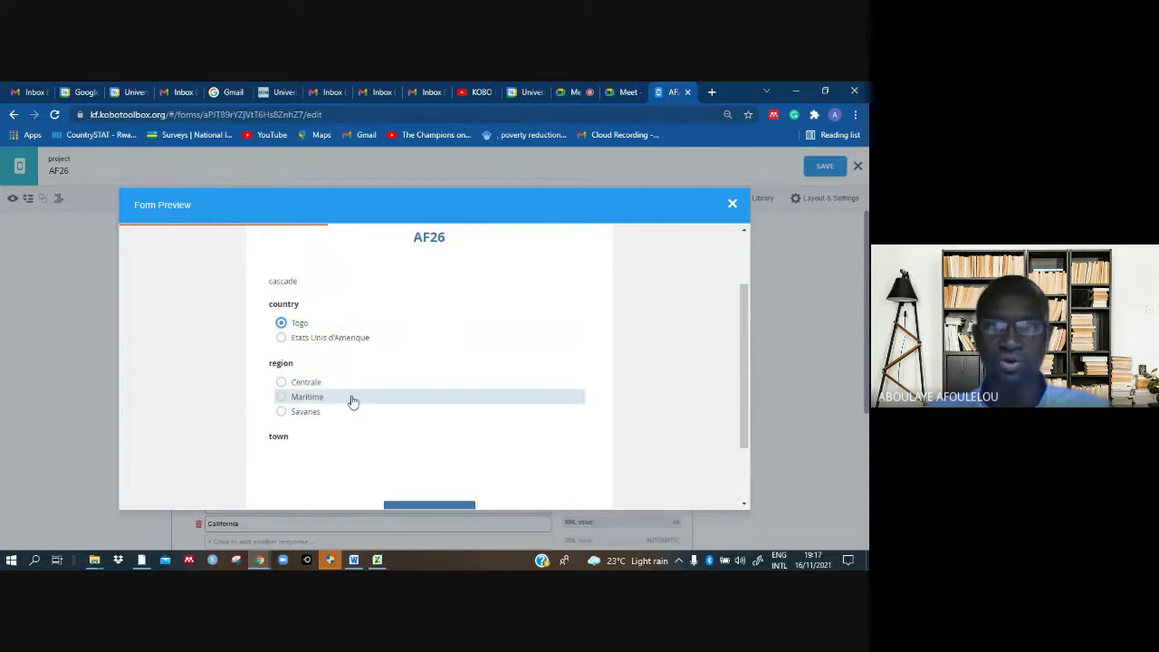
# Check Togo's regions Centrale and Maritime in the preview, then return to Google Meet.
pyautogui.click(282, 386)
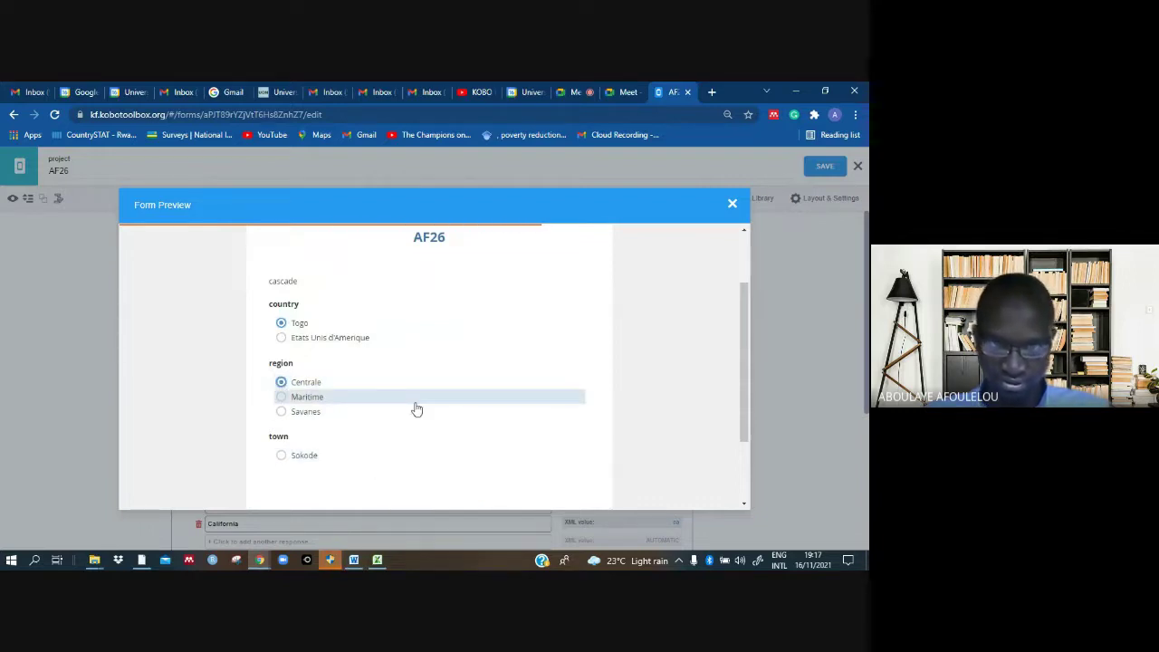
pyautogui.click(281, 396)
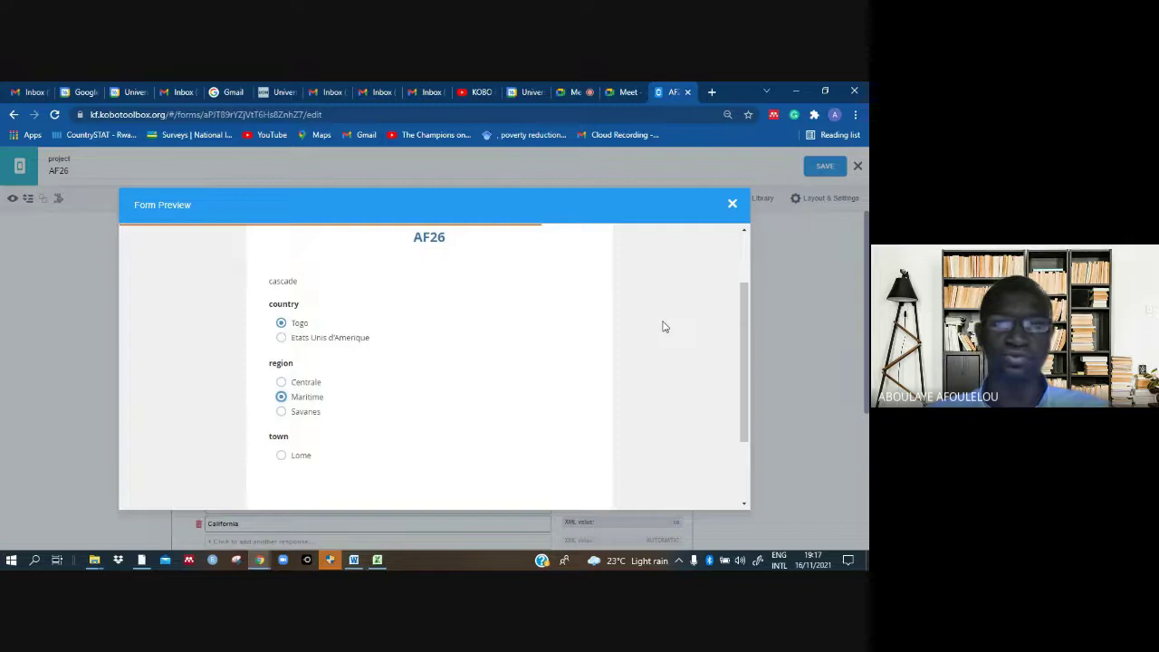
pyautogui.click(570, 99)
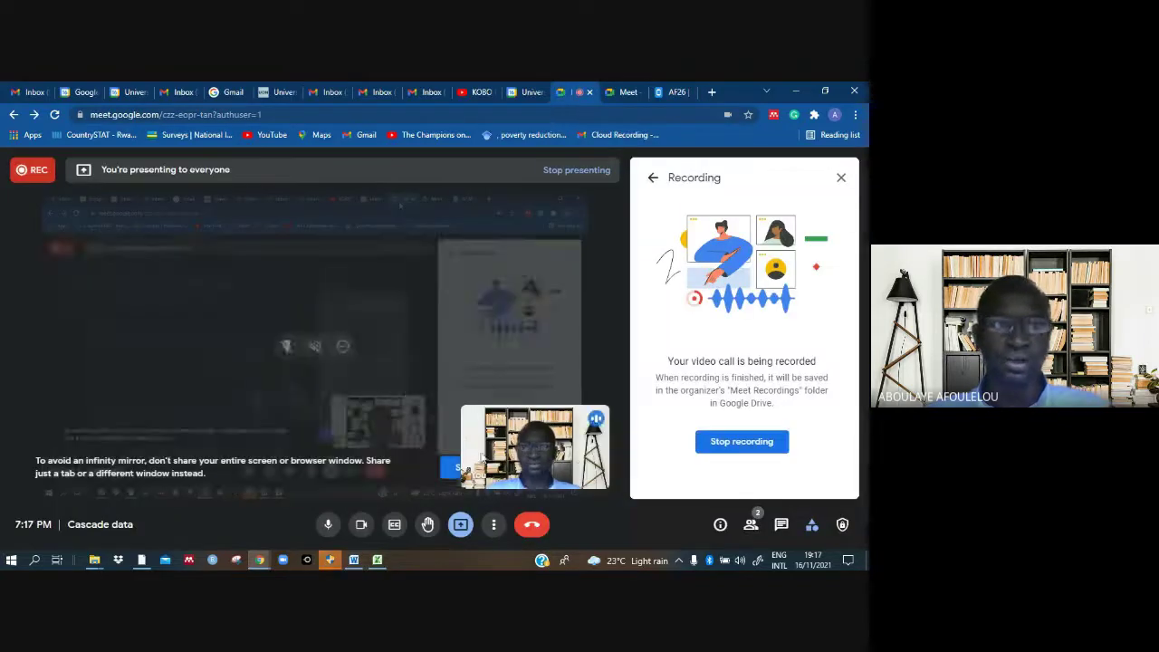